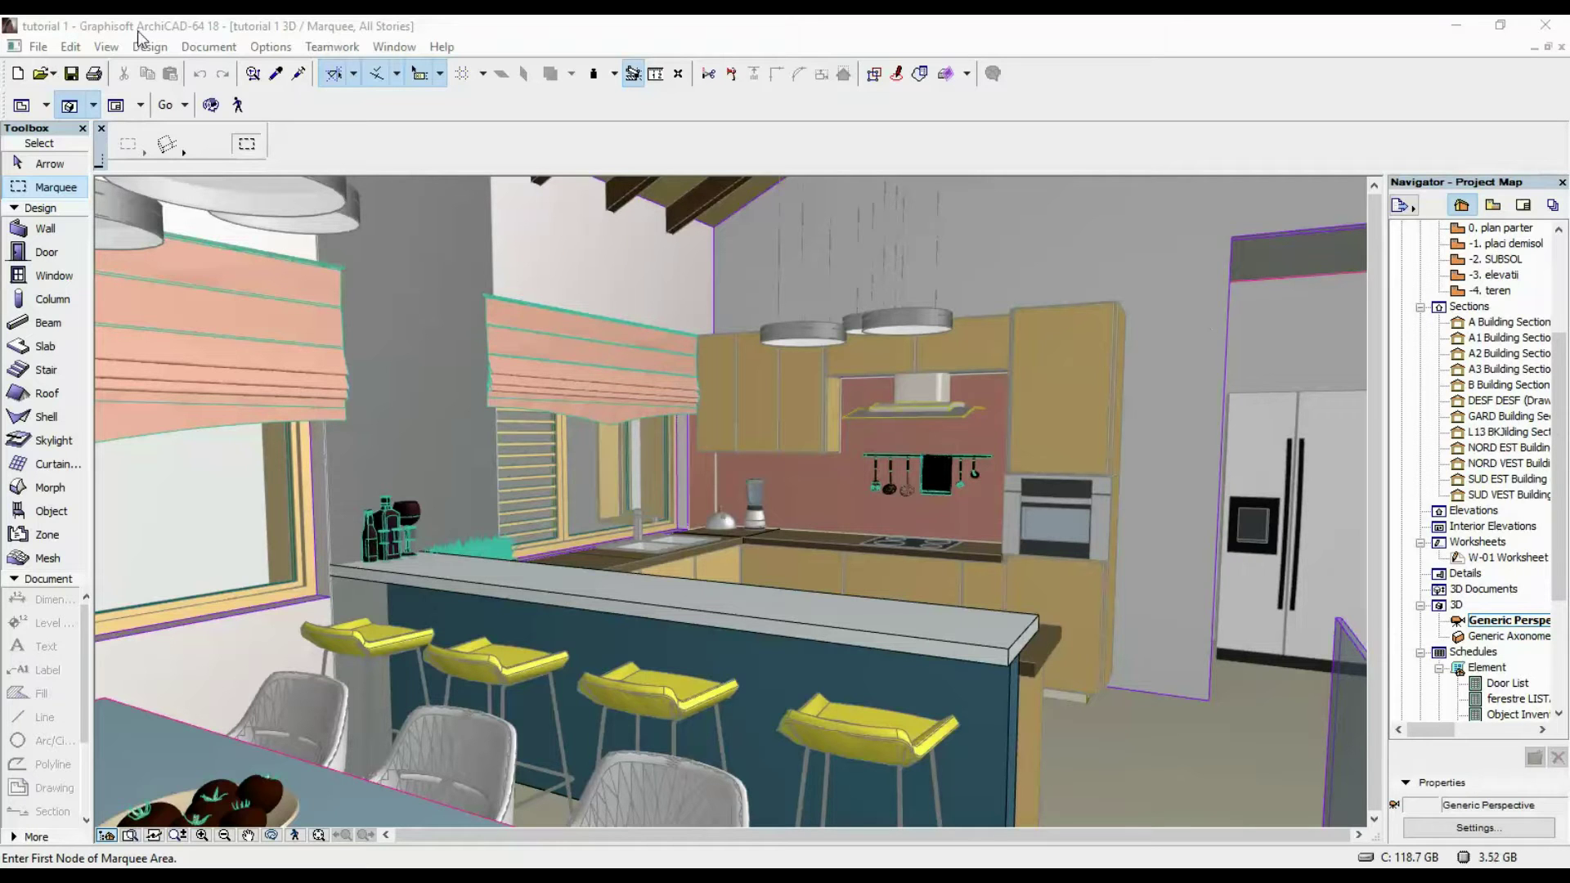
# Open the Surface Settings dialog from Options > Element Attributes > Surfaces
pyautogui.click(261, 50)
pyautogui.moveTo(350, 72)
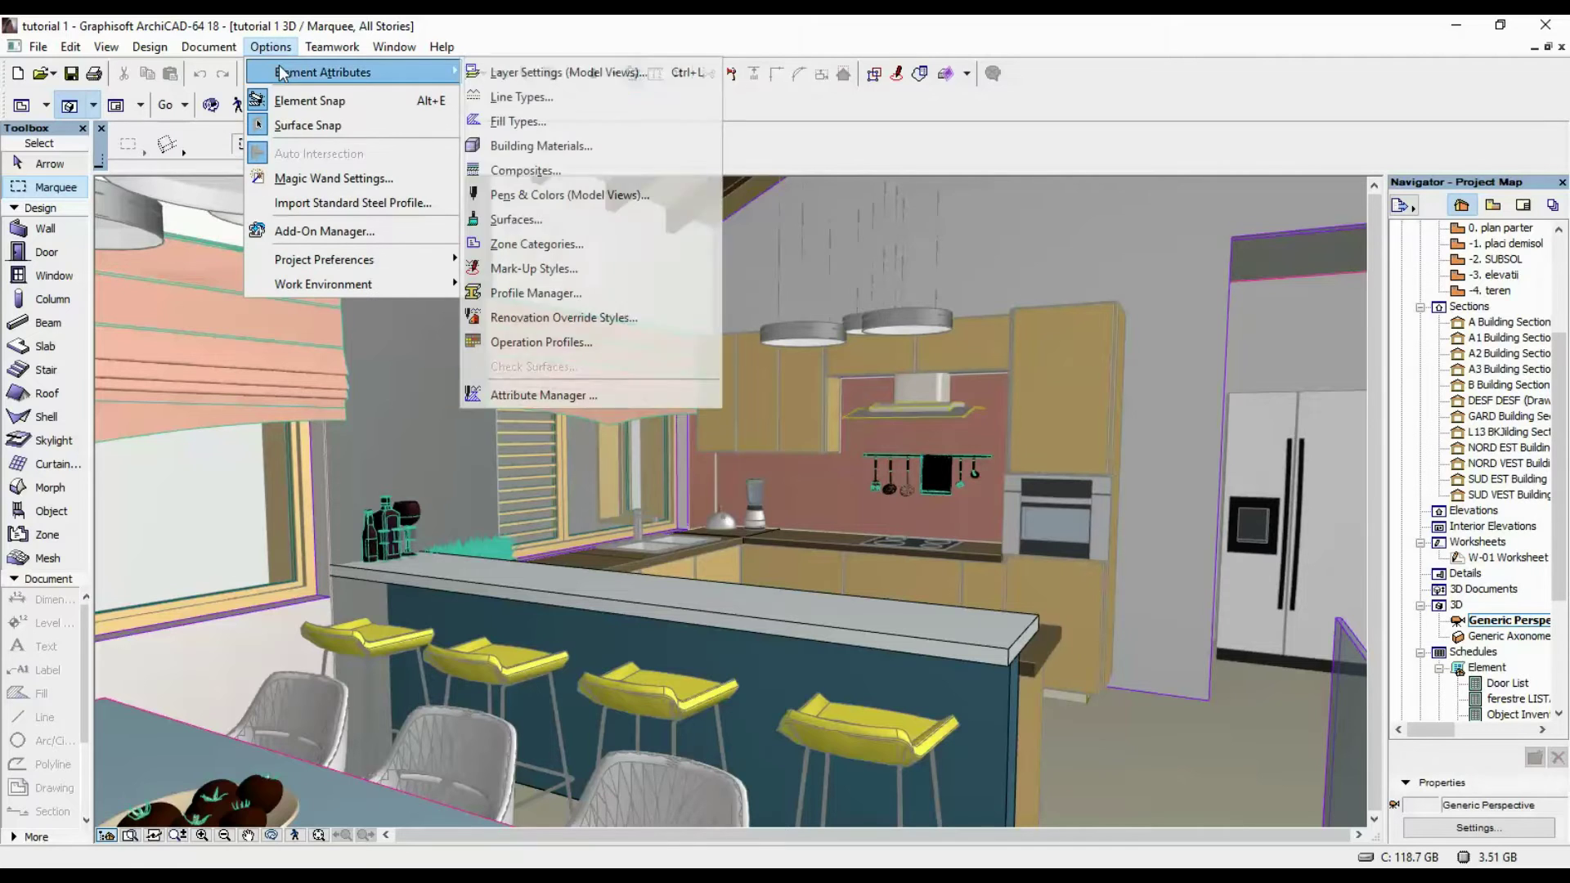
pyautogui.click(509, 218)
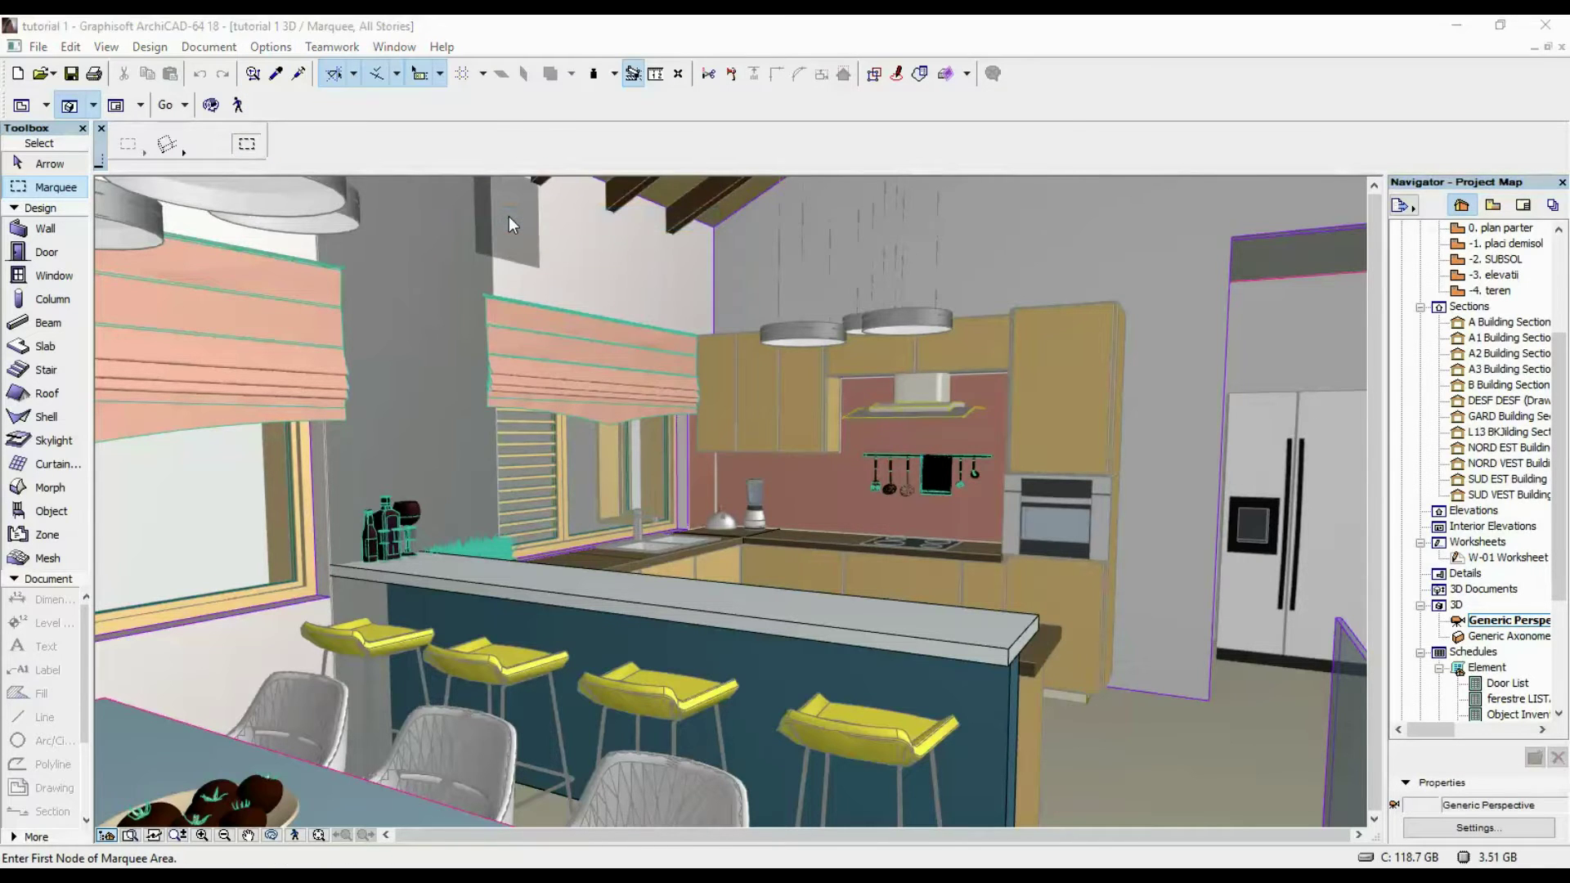
# Pick Floor-Deck Walnut from the project's surface list
pyautogui.click(736, 134)
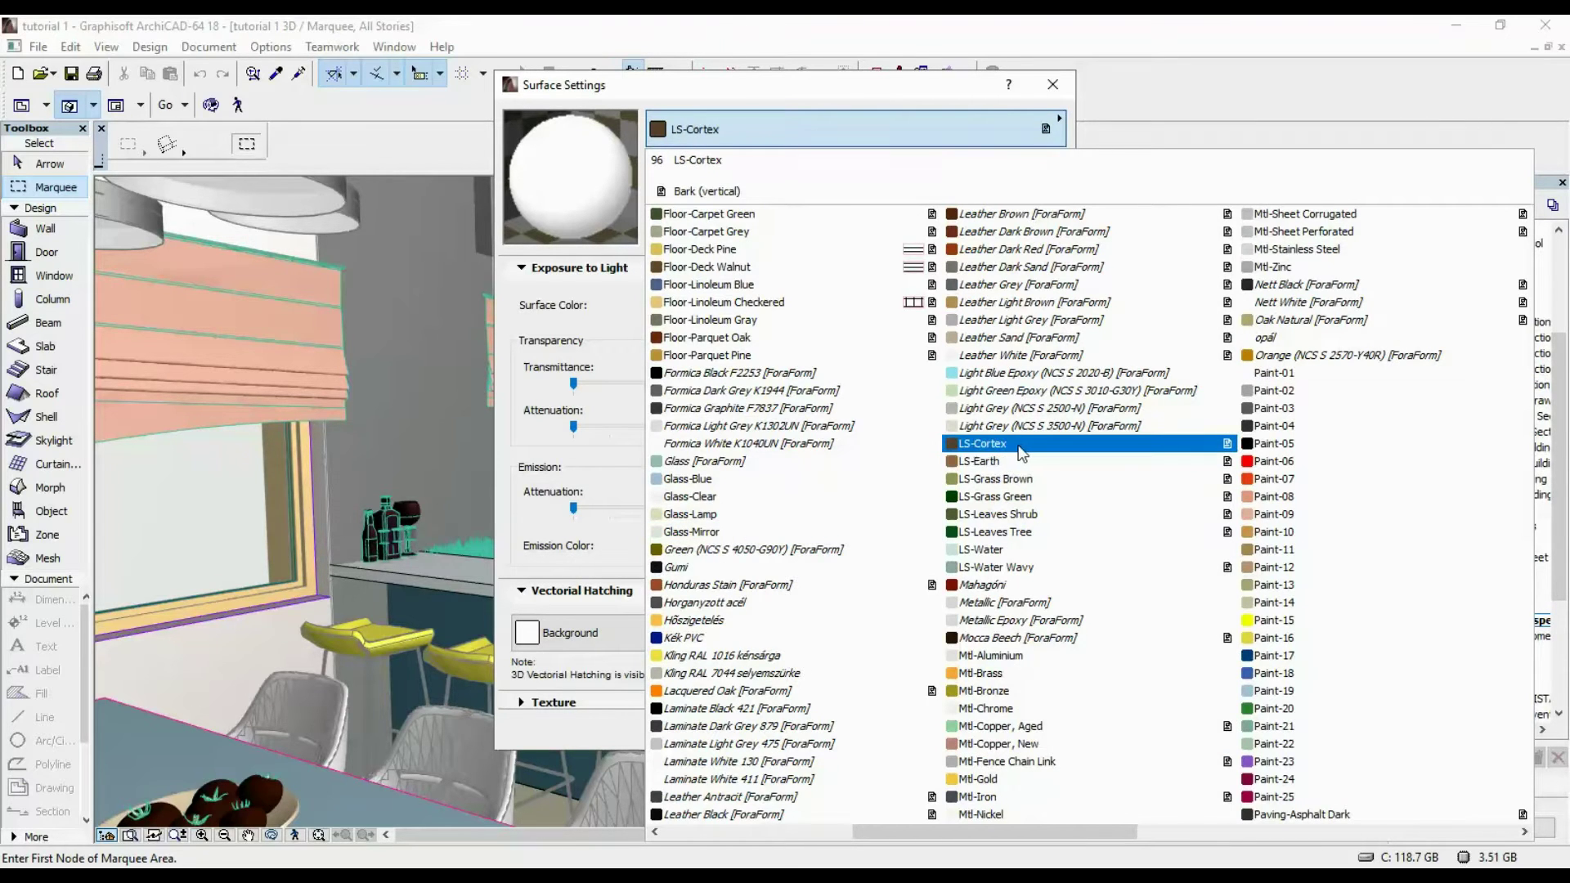
pyautogui.scroll(-1, 1019, 453)
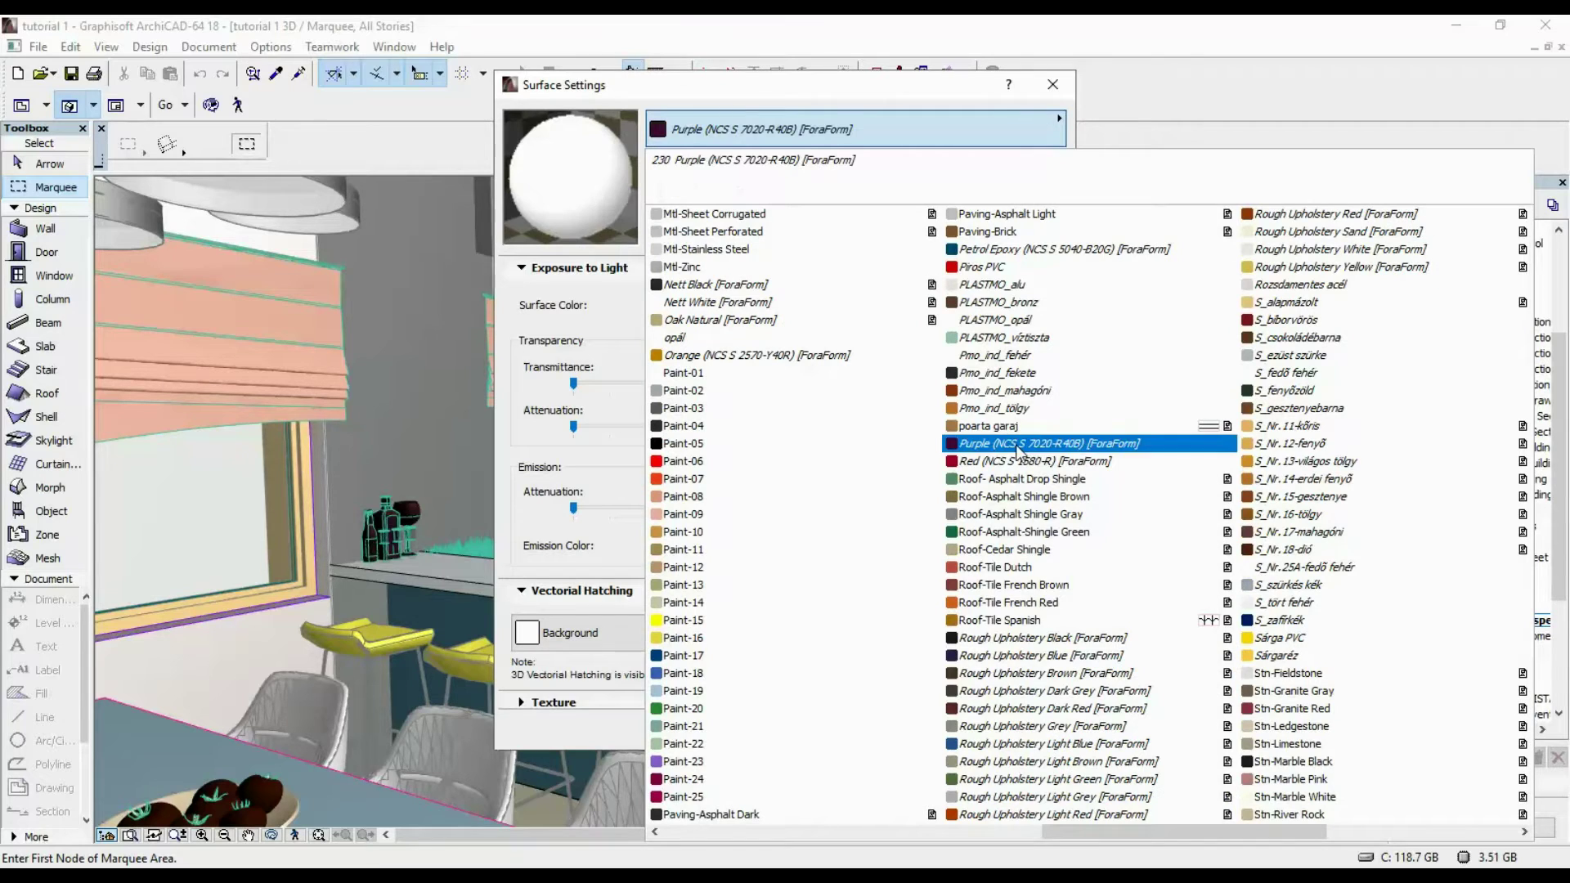
pyautogui.scroll(1, 1019, 452)
pyautogui.scroll(3, 1019, 451)
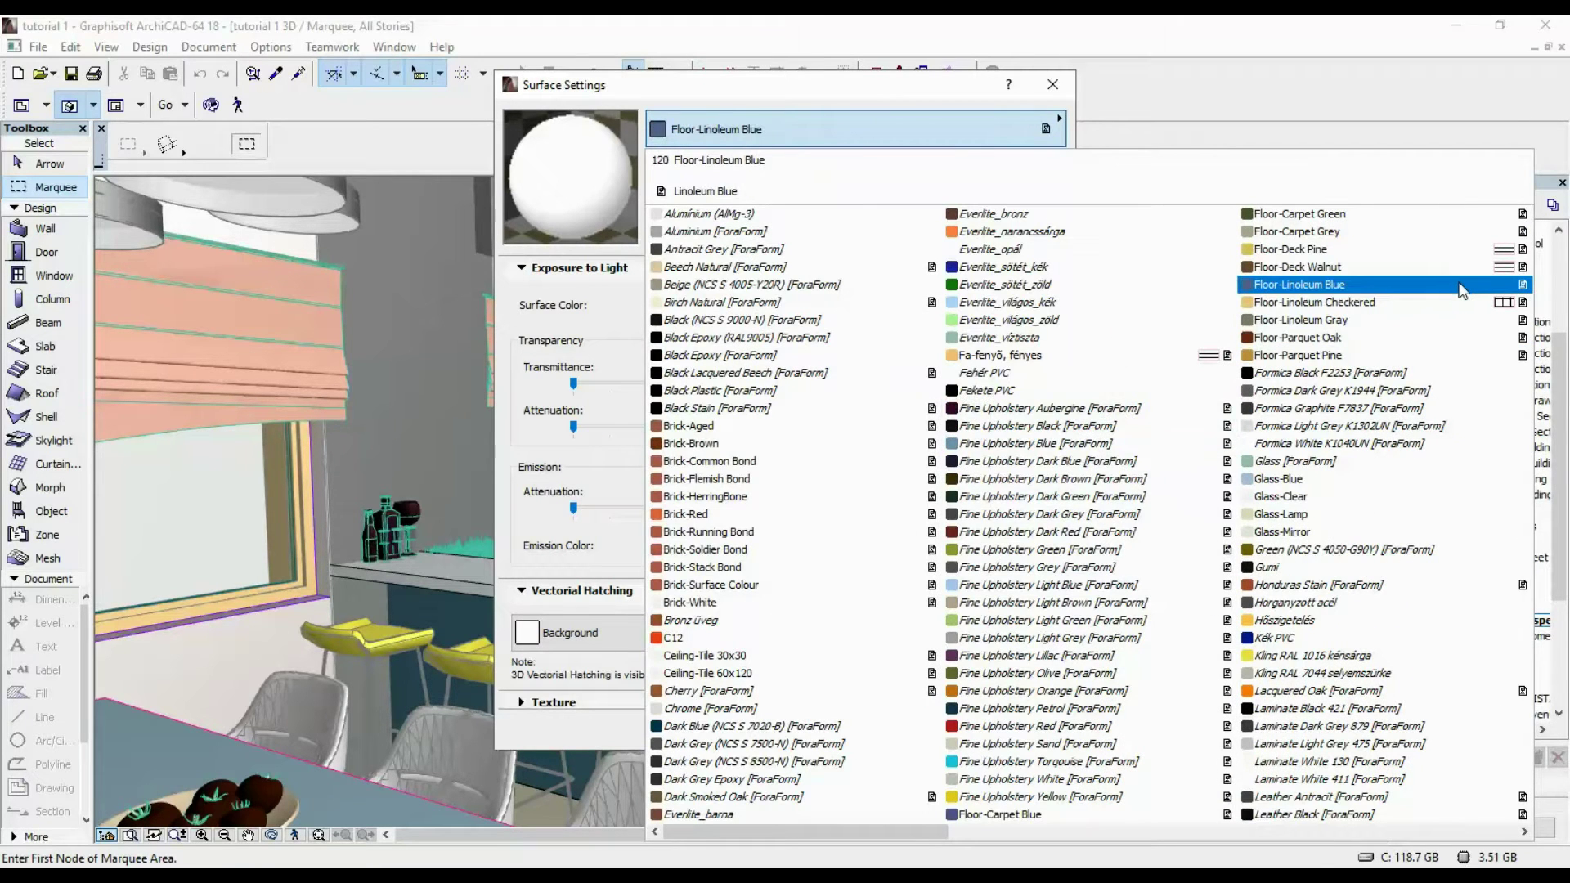
pyautogui.click(1412, 267)
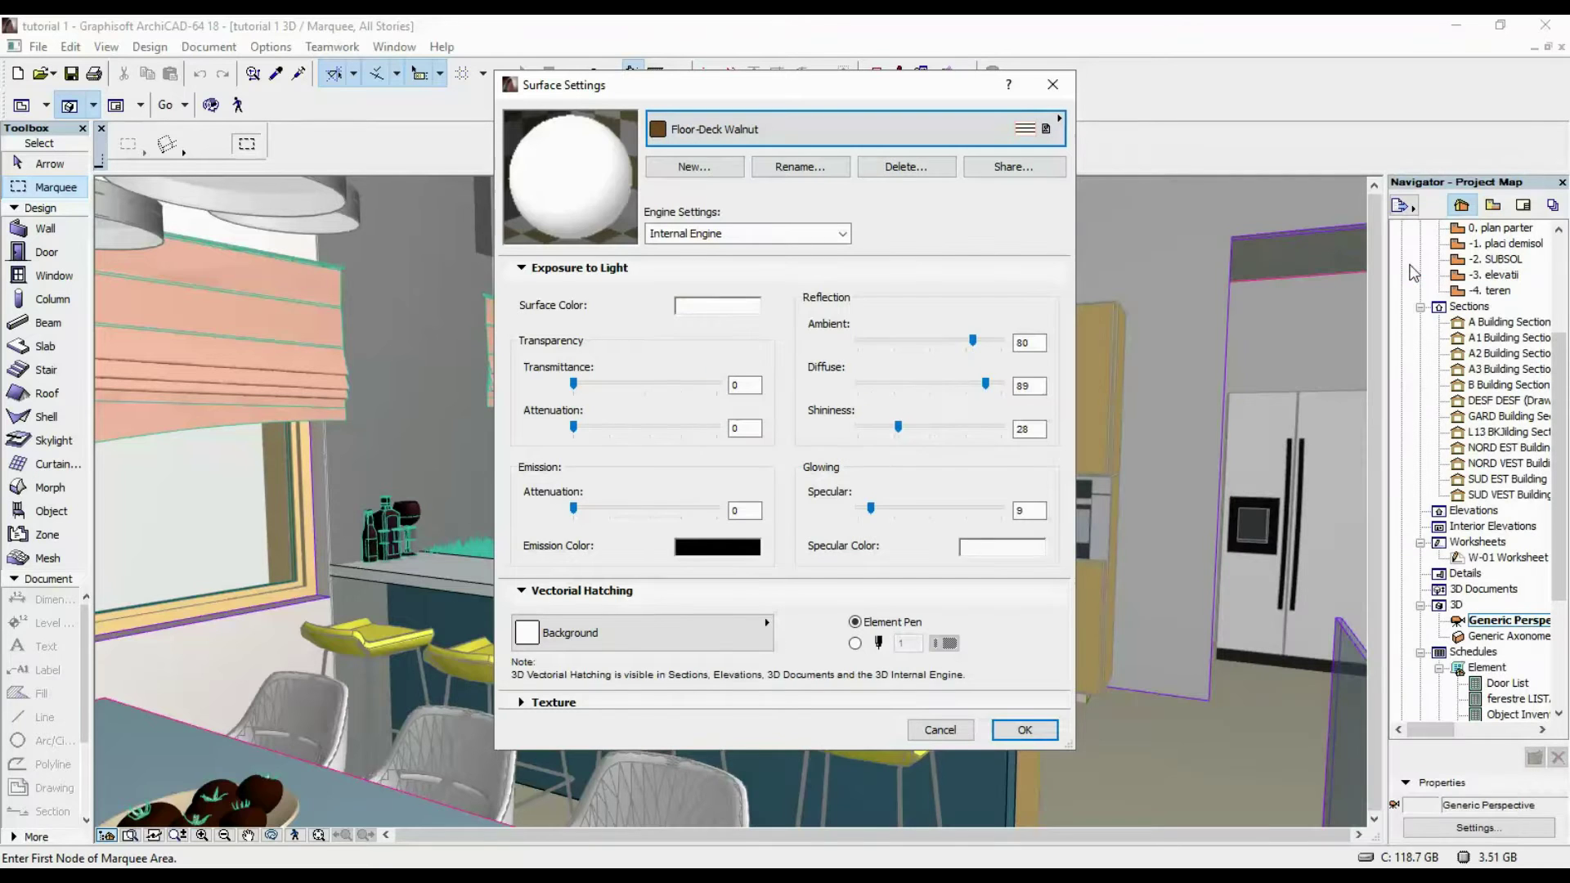
# Create a new surface 'wood floor - dark' as a duplicate of Floor-Deck Walnut
pyautogui.click(691, 170)
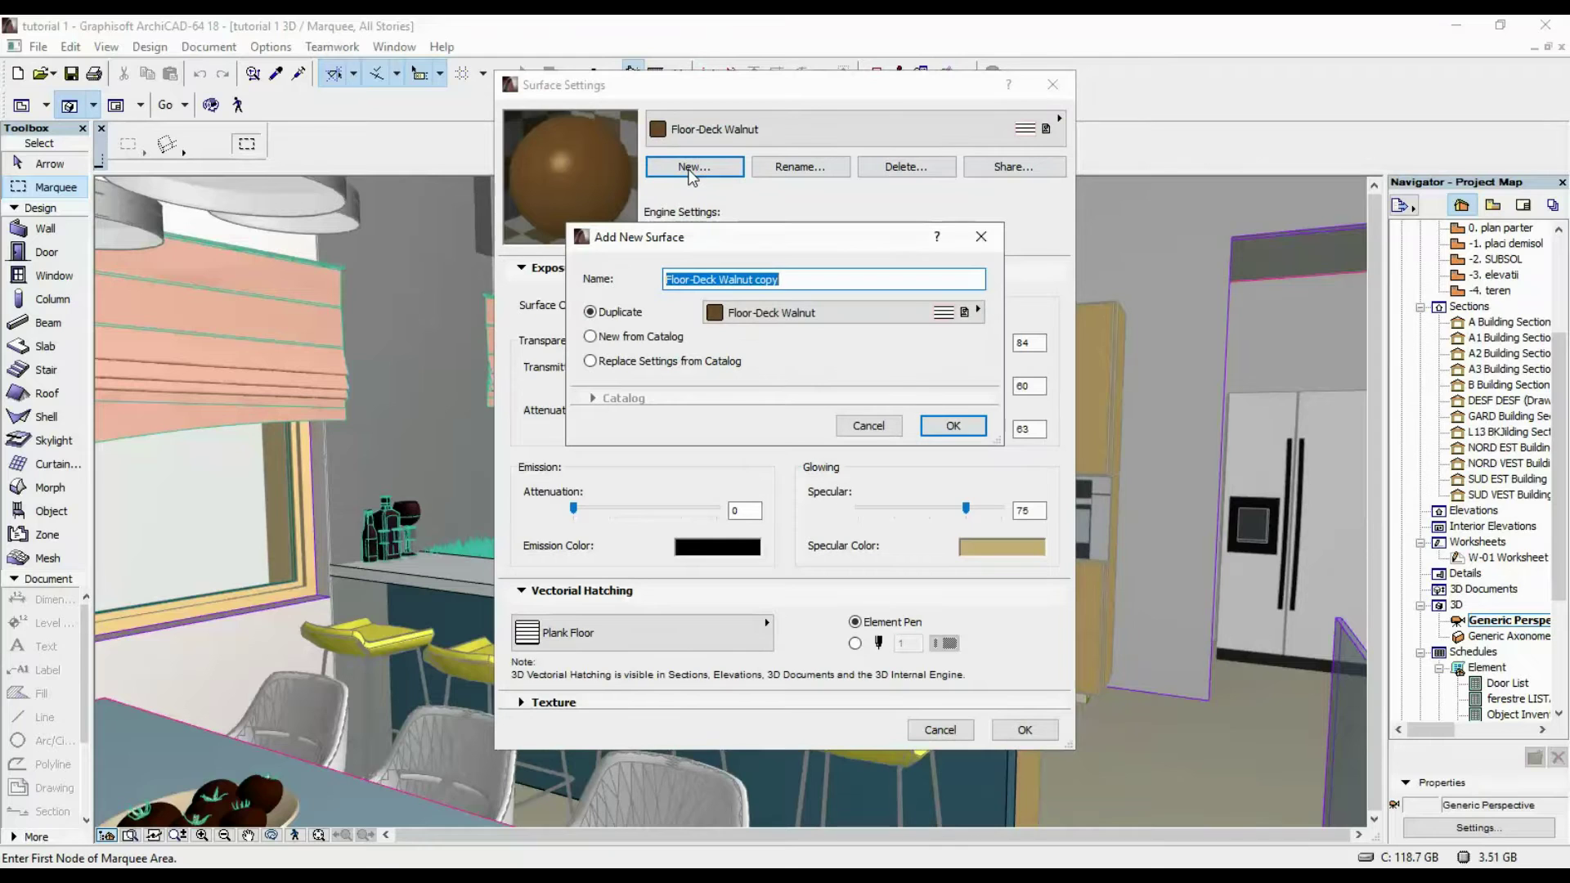
pyautogui.write('wood floor -')
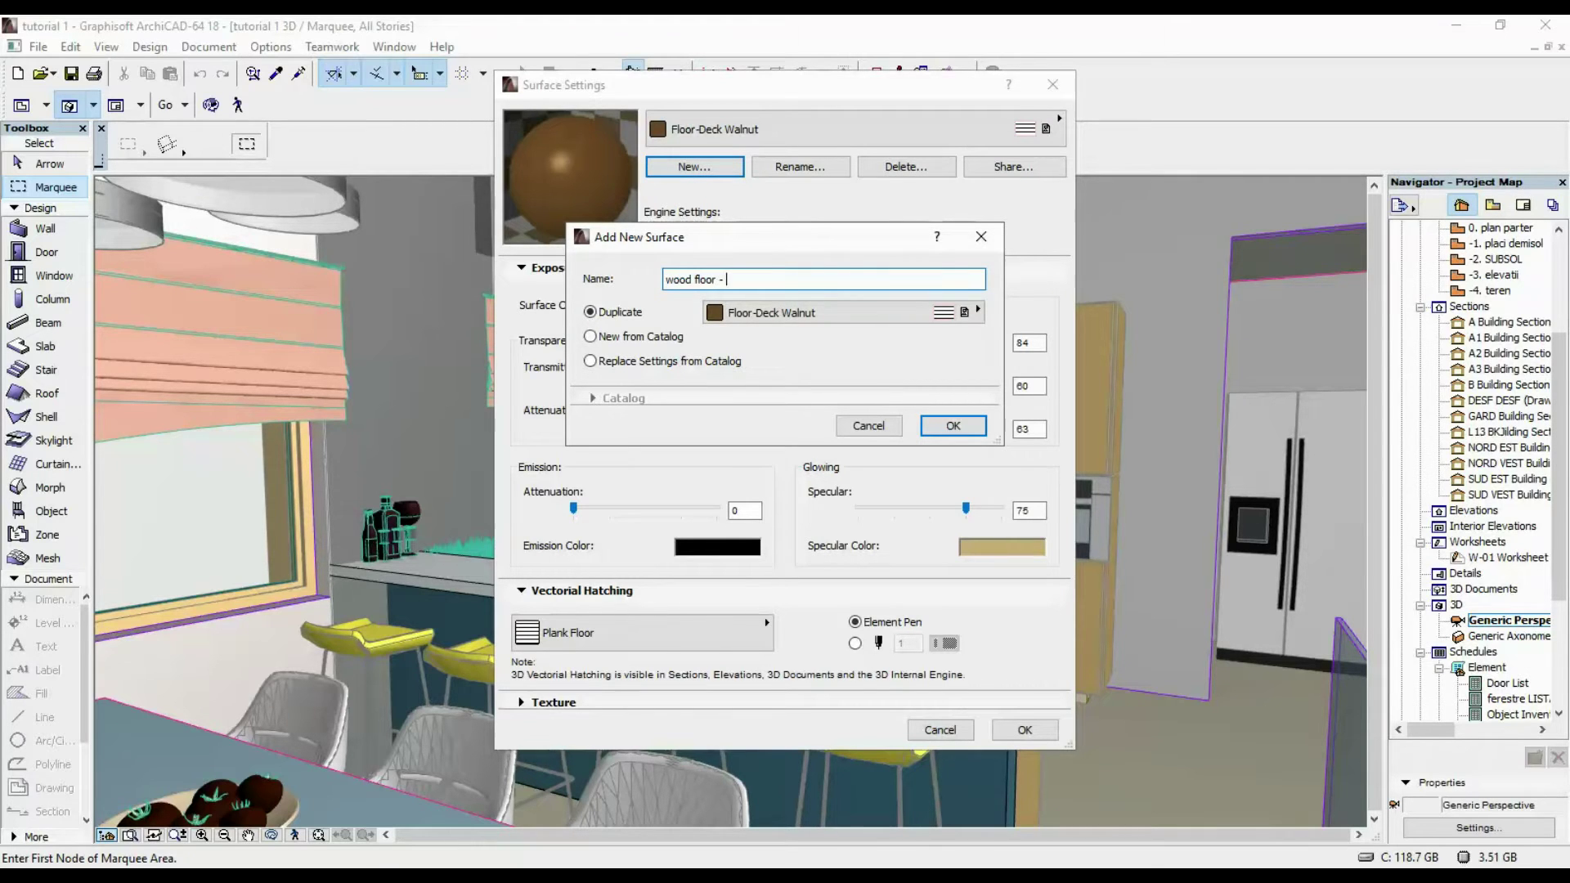
pyautogui.write('dark')
# Confirm 'wood floor - dark', then bring up the texture's Load Other Picture options
pyautogui.click(940, 430)
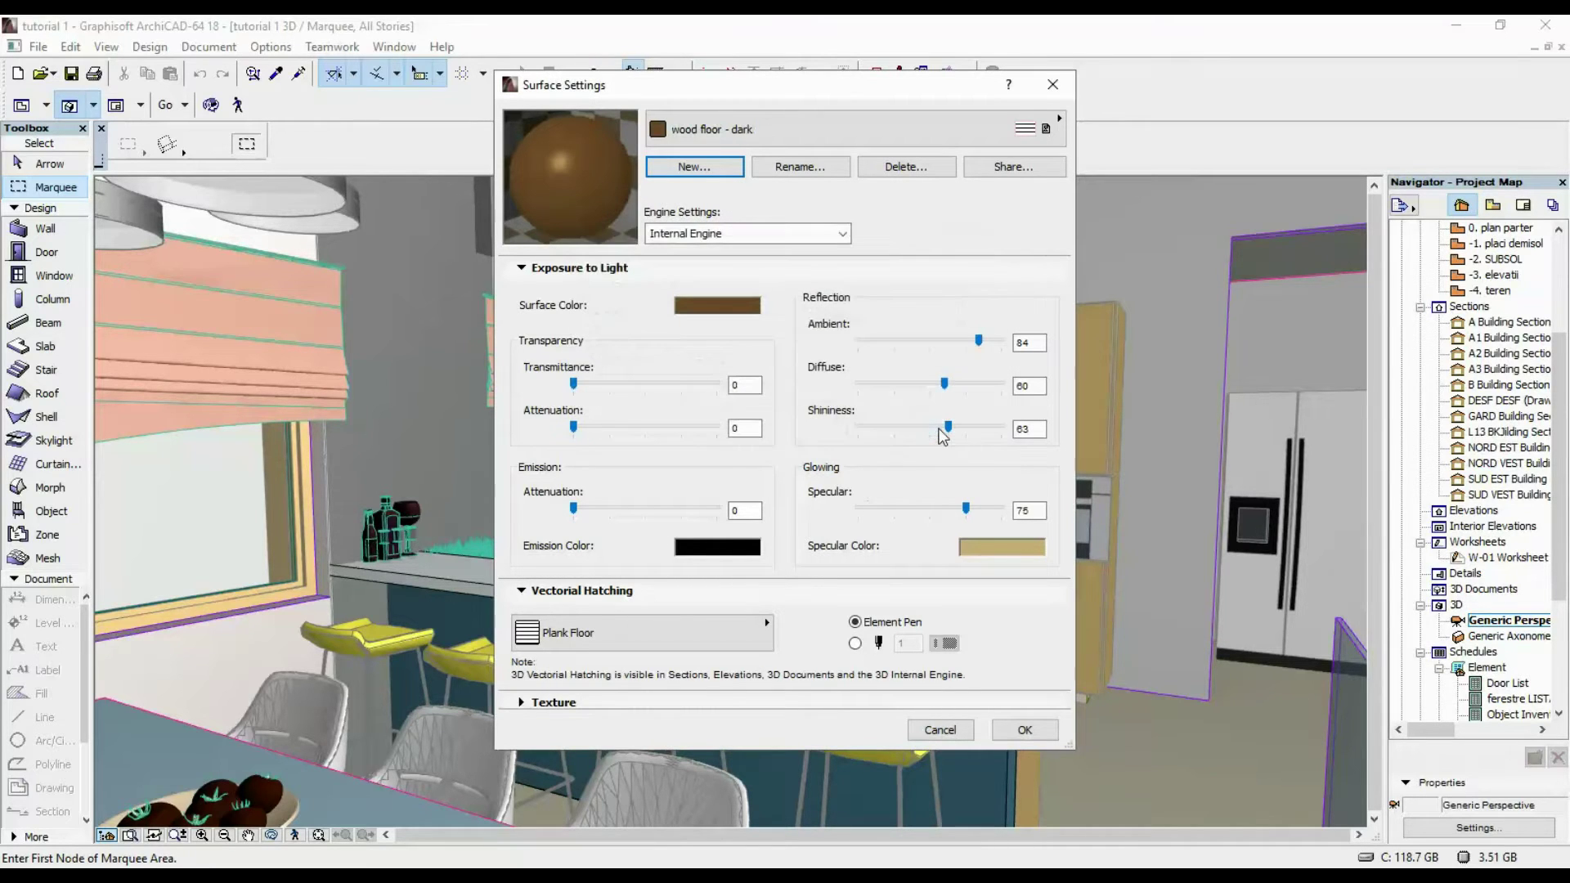
pyautogui.click(529, 700)
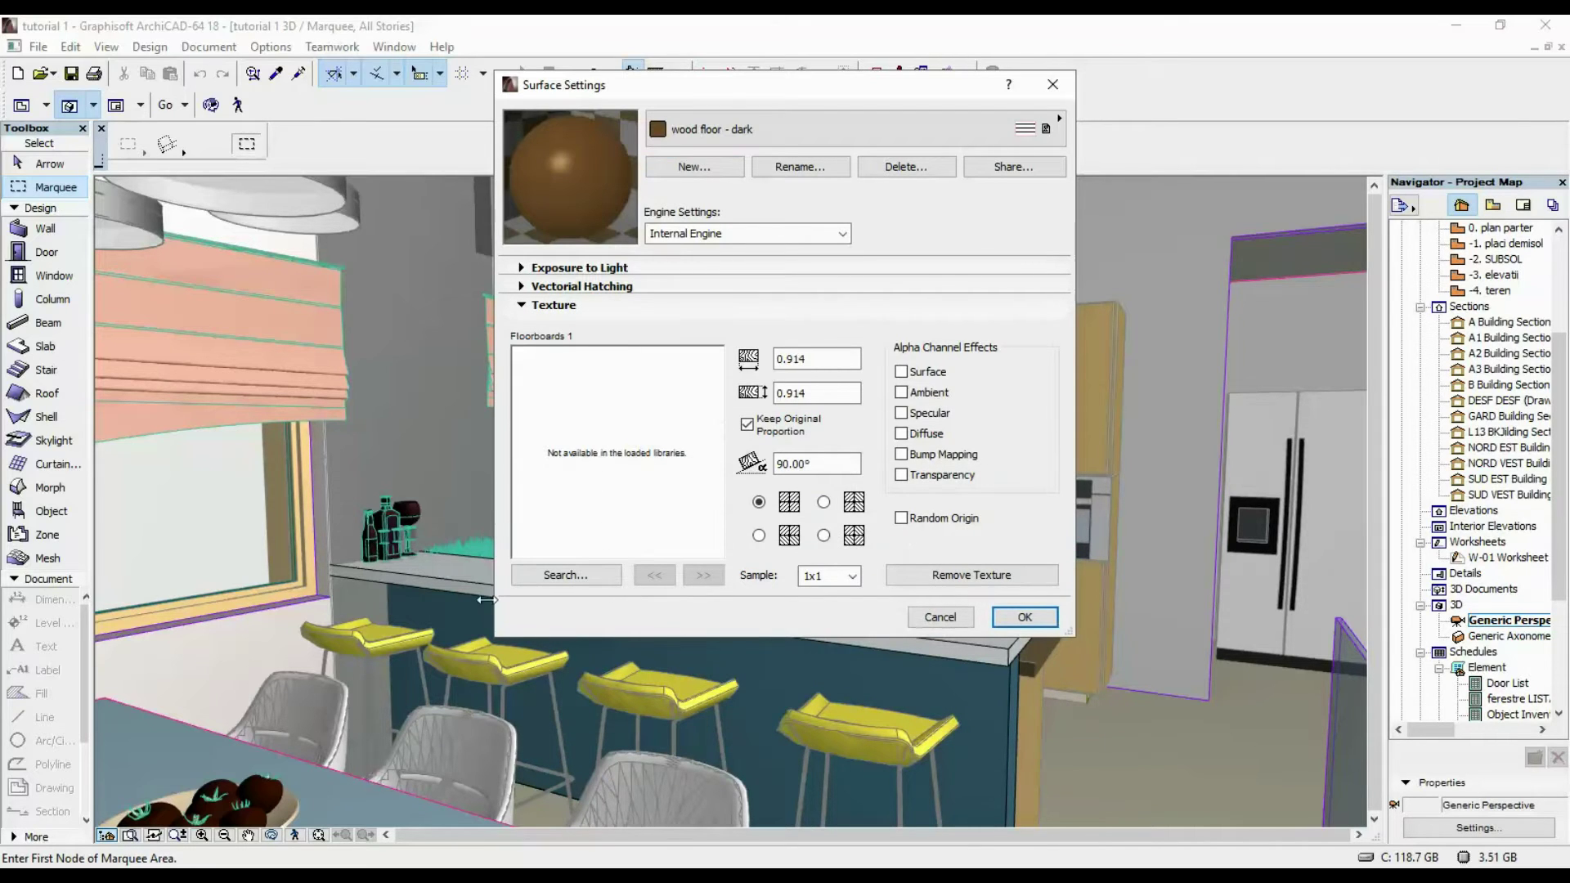
pyautogui.click(582, 581)
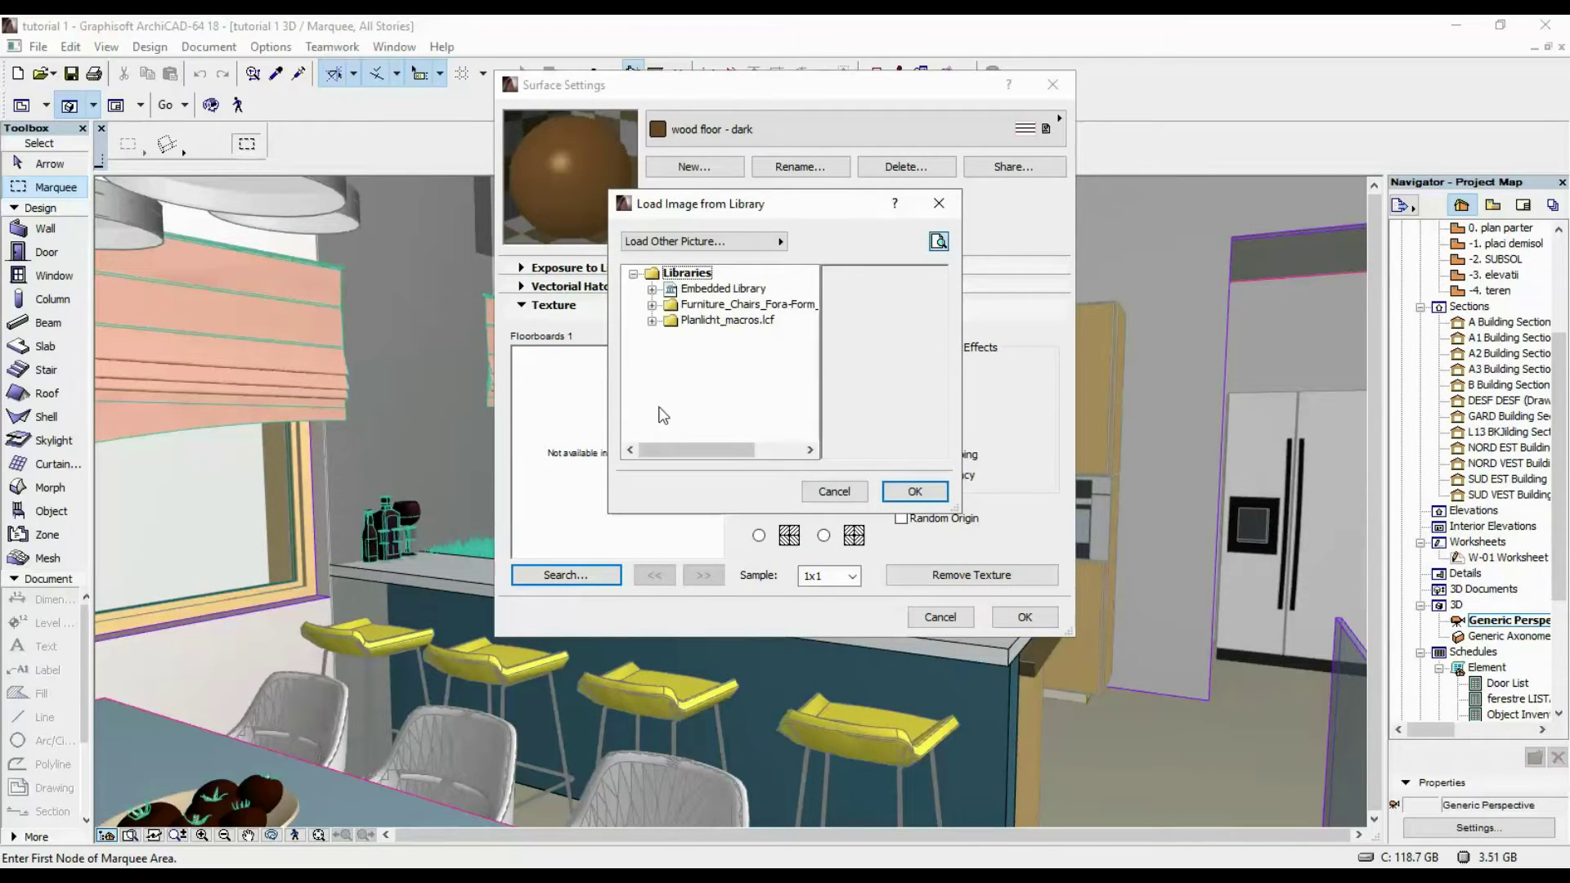
pyautogui.click(751, 242)
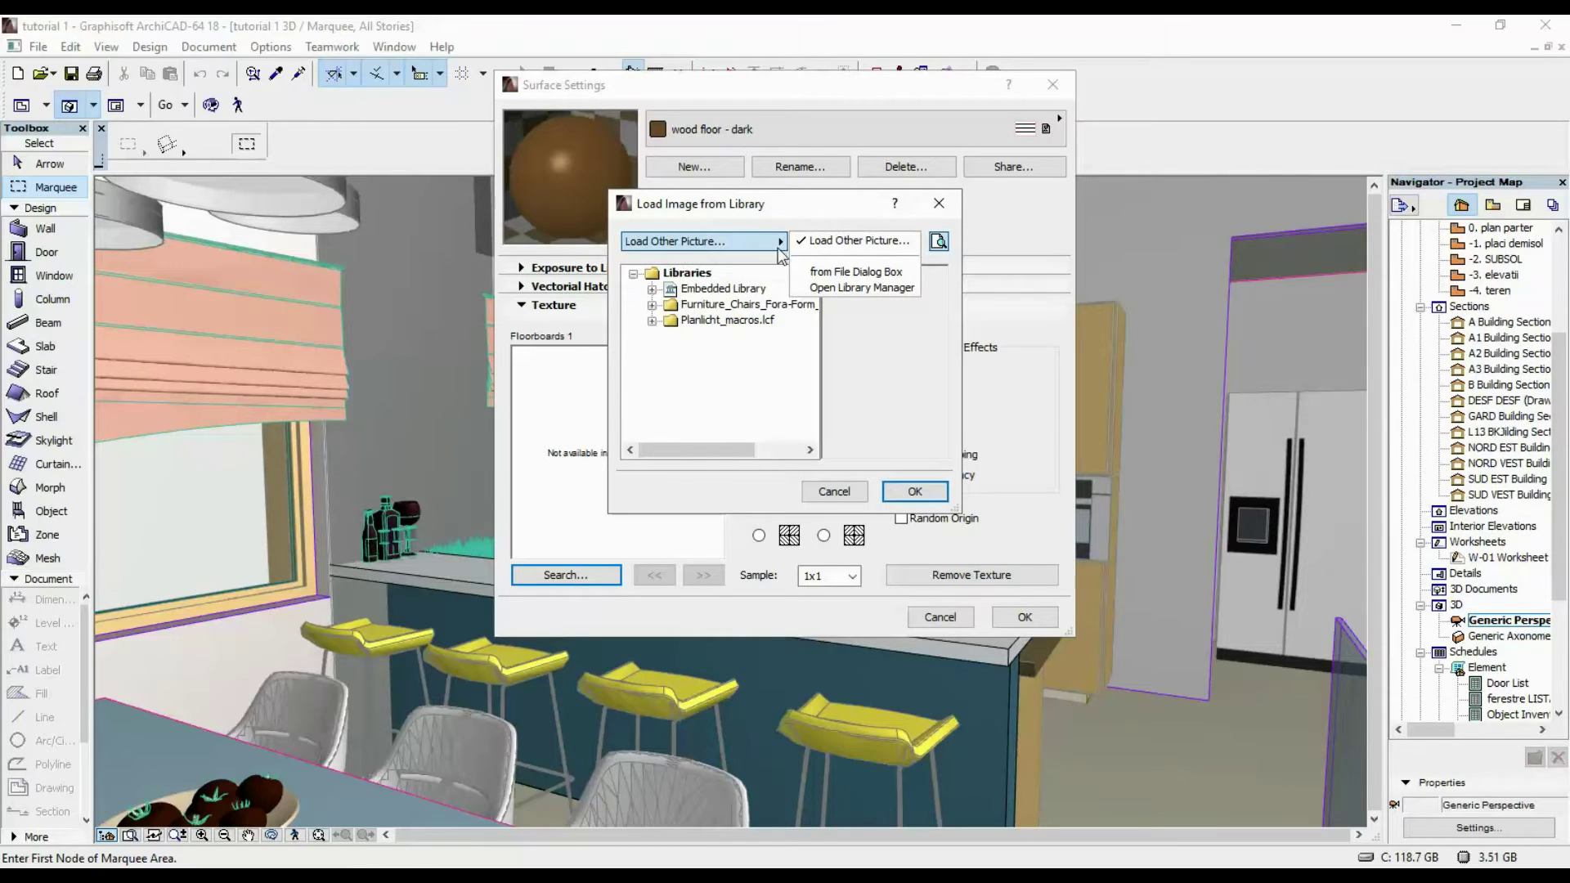
# Load Pitchpine_p.jpg from the D03_Wood_Floors folder through the file dialog
pyautogui.click(852, 272)
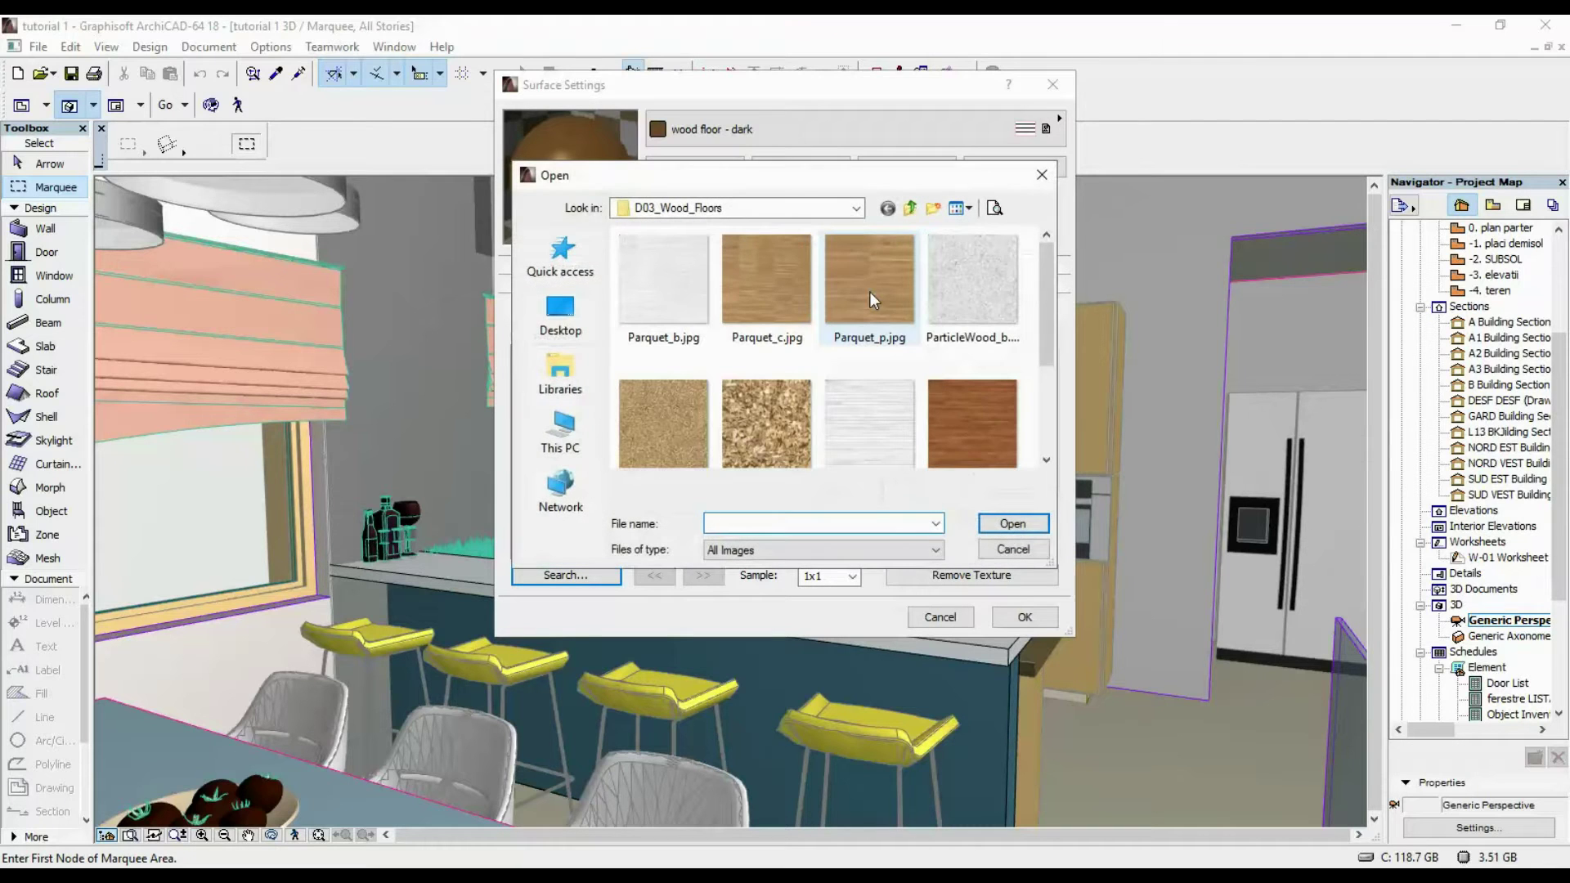
pyautogui.scroll(-2, 858, 294)
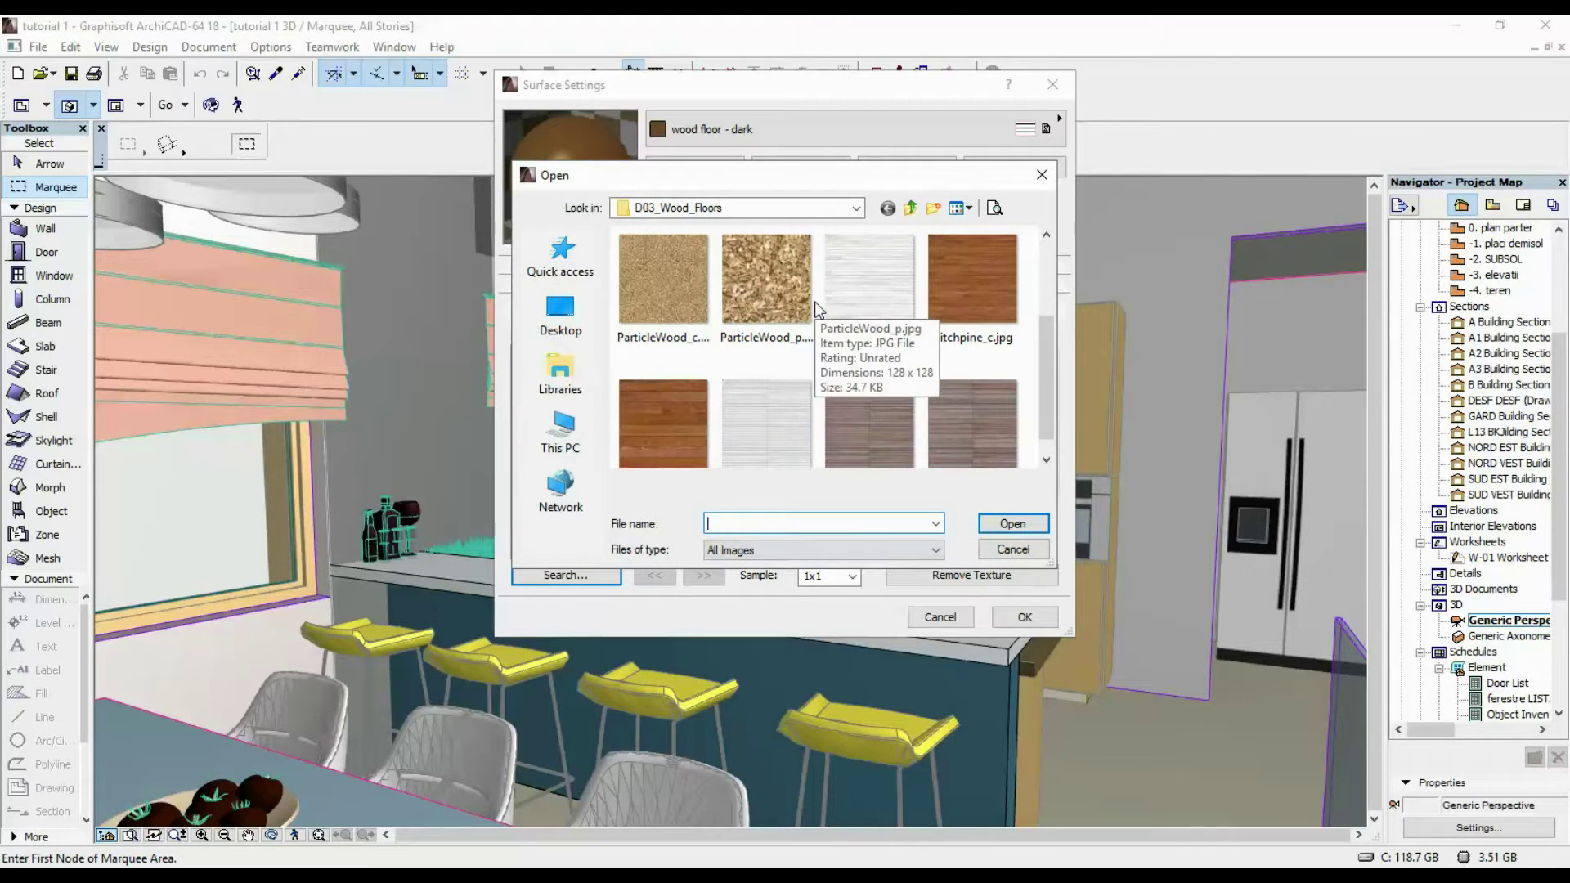
pyautogui.scroll(-1, 816, 304)
pyautogui.scroll(1, 847, 332)
pyautogui.scroll(-1, 871, 352)
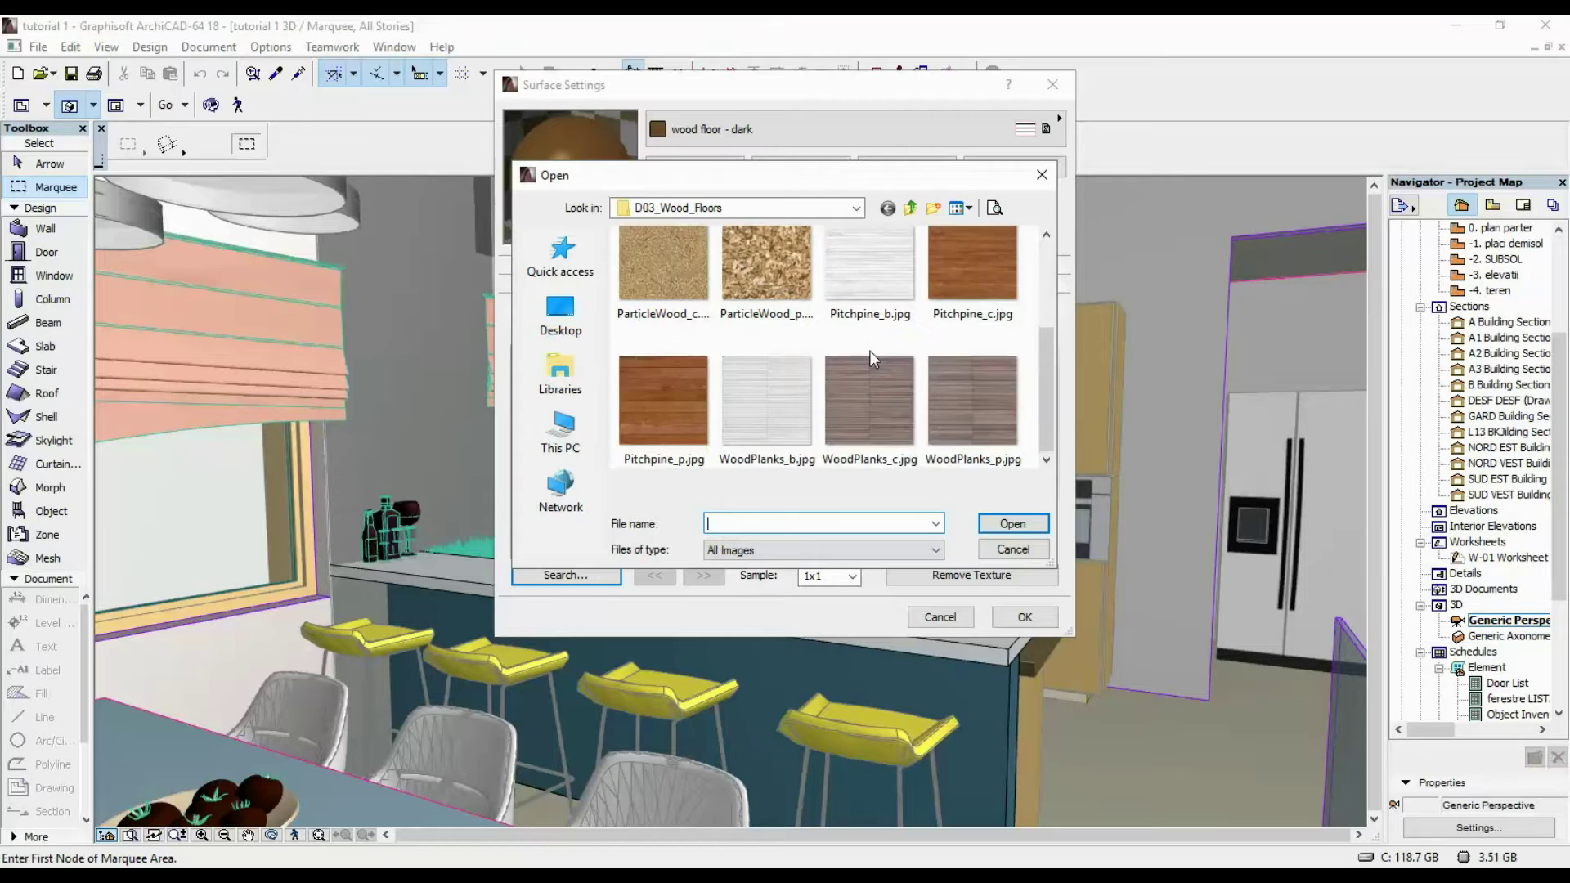
pyautogui.click(632, 410)
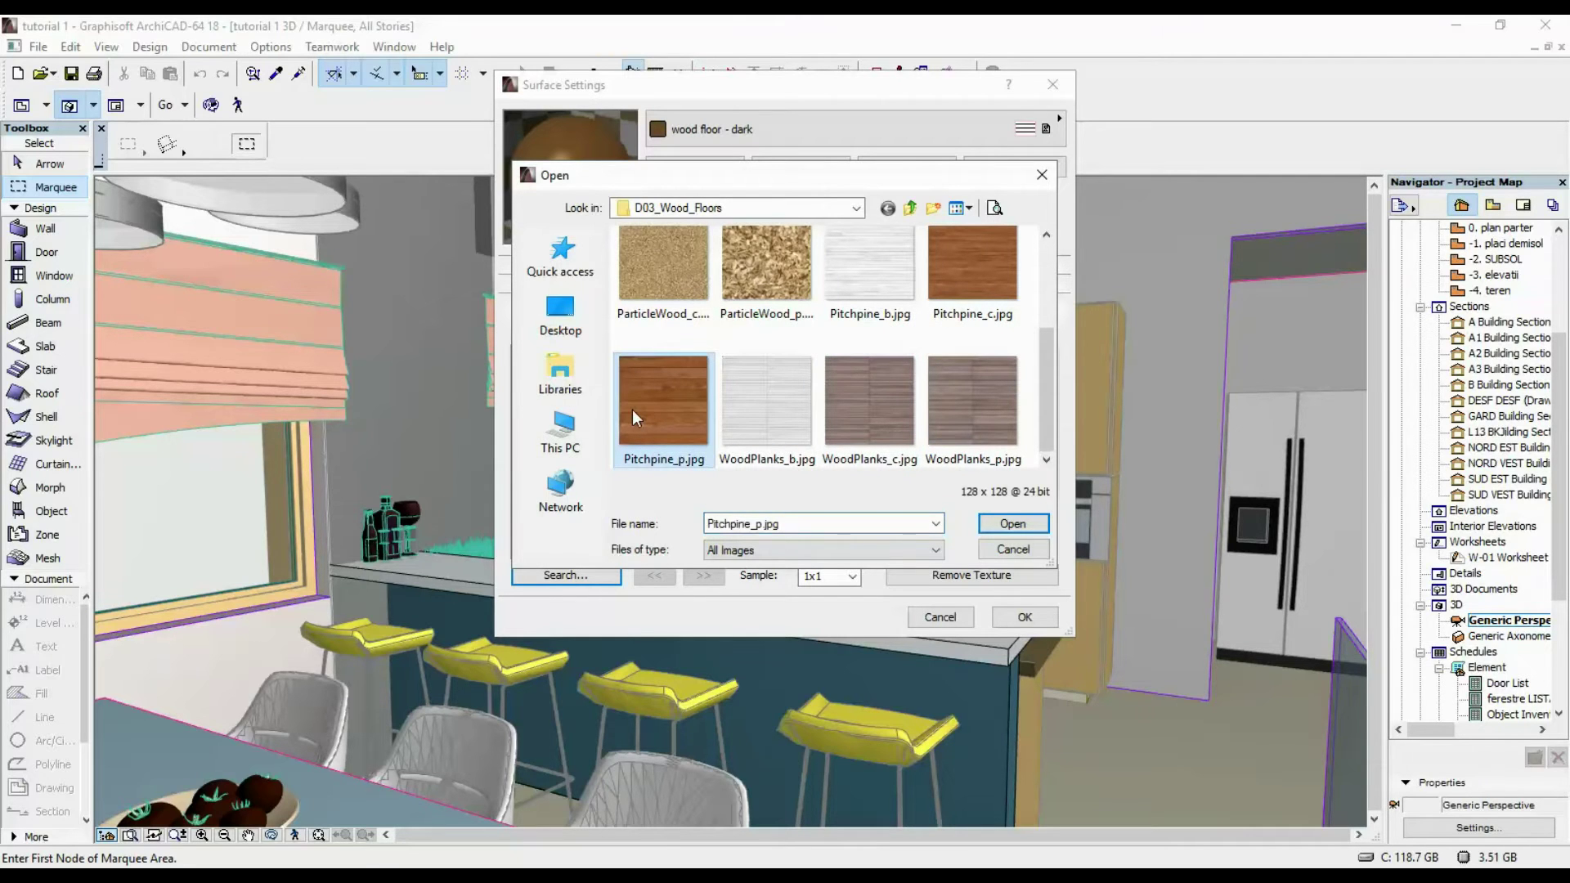
pyautogui.click(1020, 521)
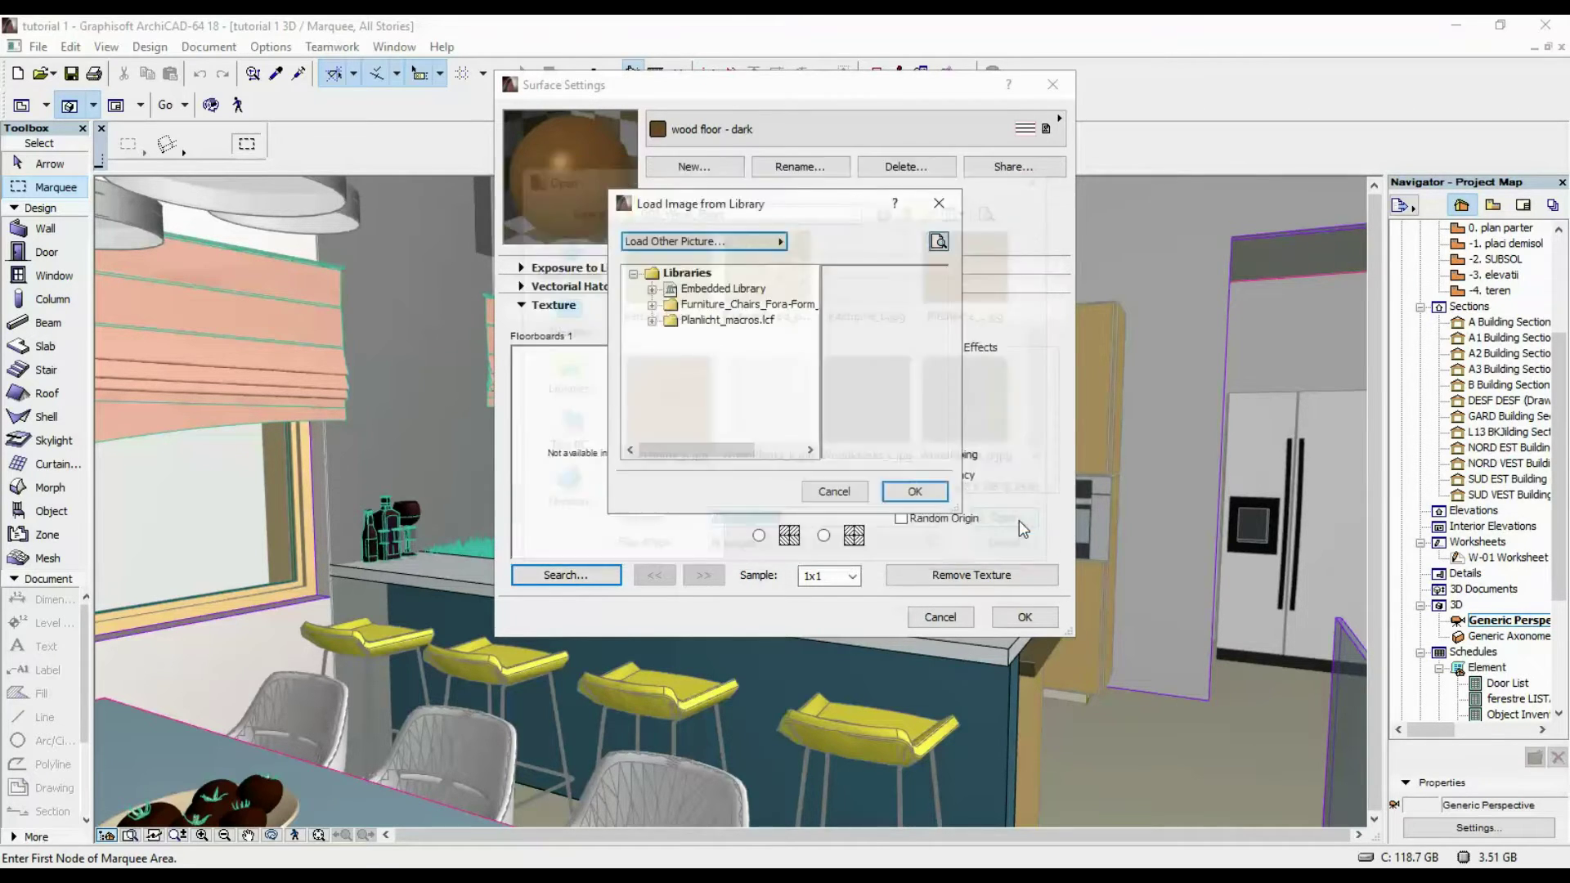
# Accept Pitchpine_p.jpg as the texture and confirm the Surface Settings
pyautogui.click(896, 491)
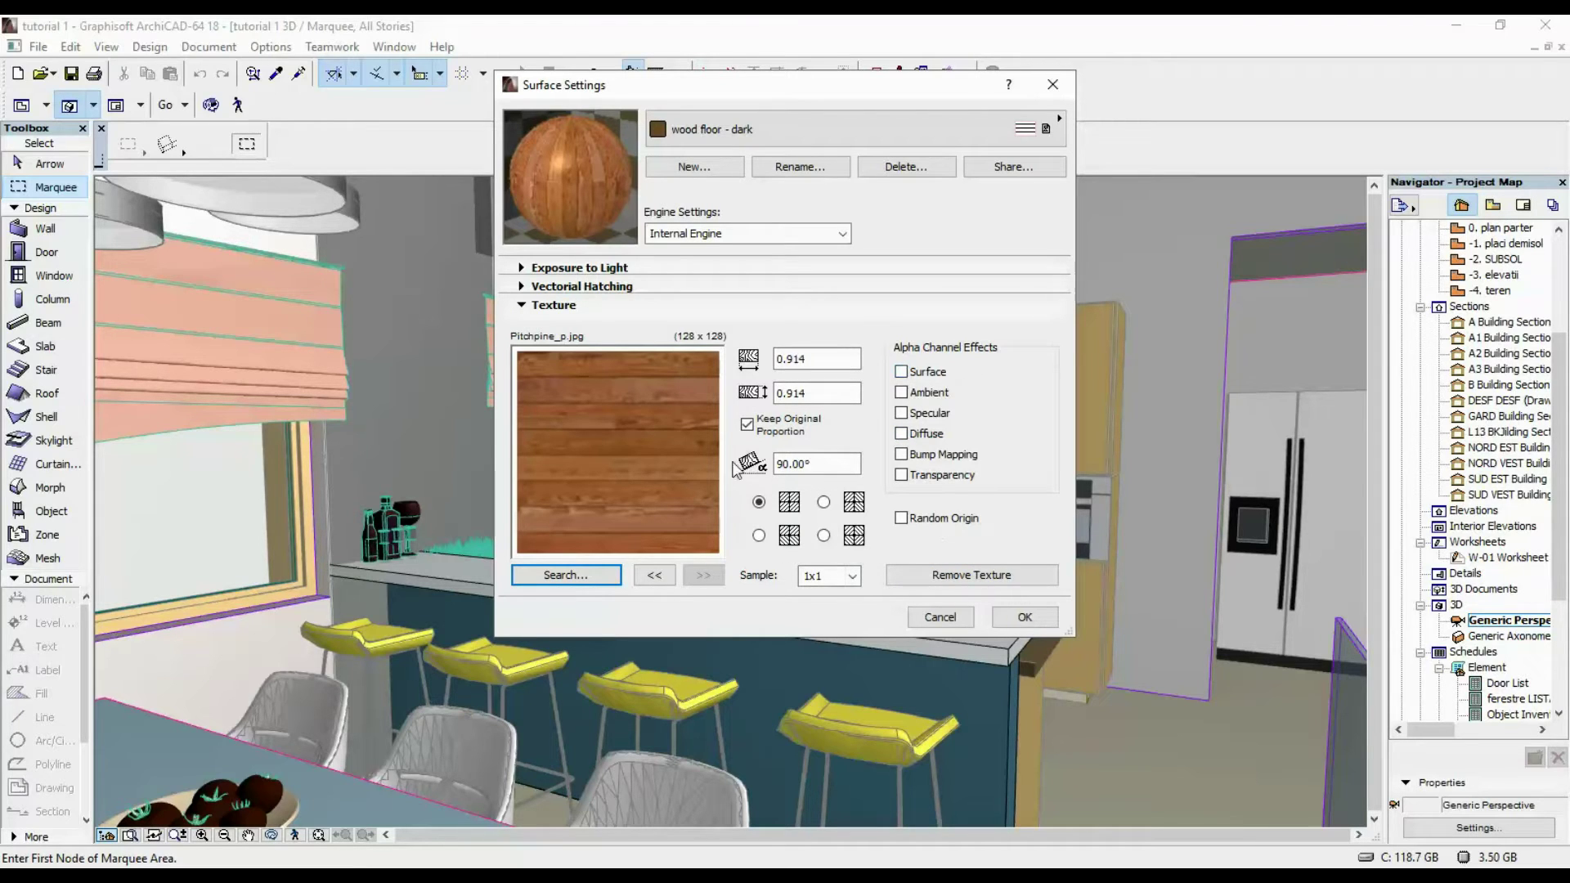
pyautogui.click(1024, 618)
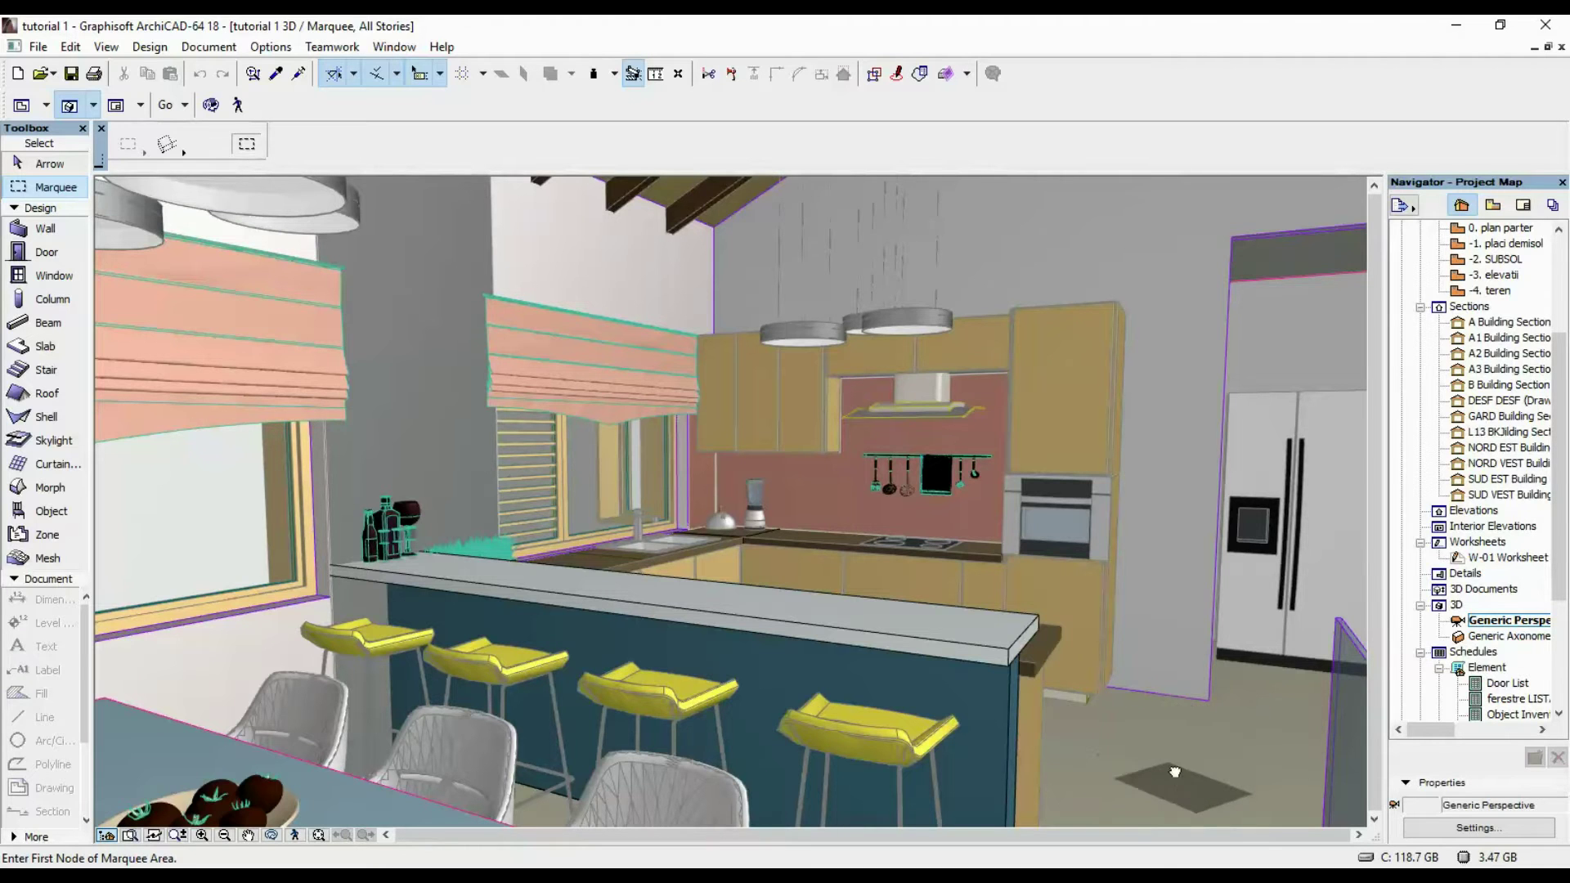
# Select the kitchen floor slab and set its linked top, side and bottom surfaces to 'wood floor - dark'
pyautogui.moveTo(1221, 770); pyautogui.dragTo(1174, 738, button='middle')
pyautogui.scroll(3, 1174, 738)
pyautogui.click(1210, 671)
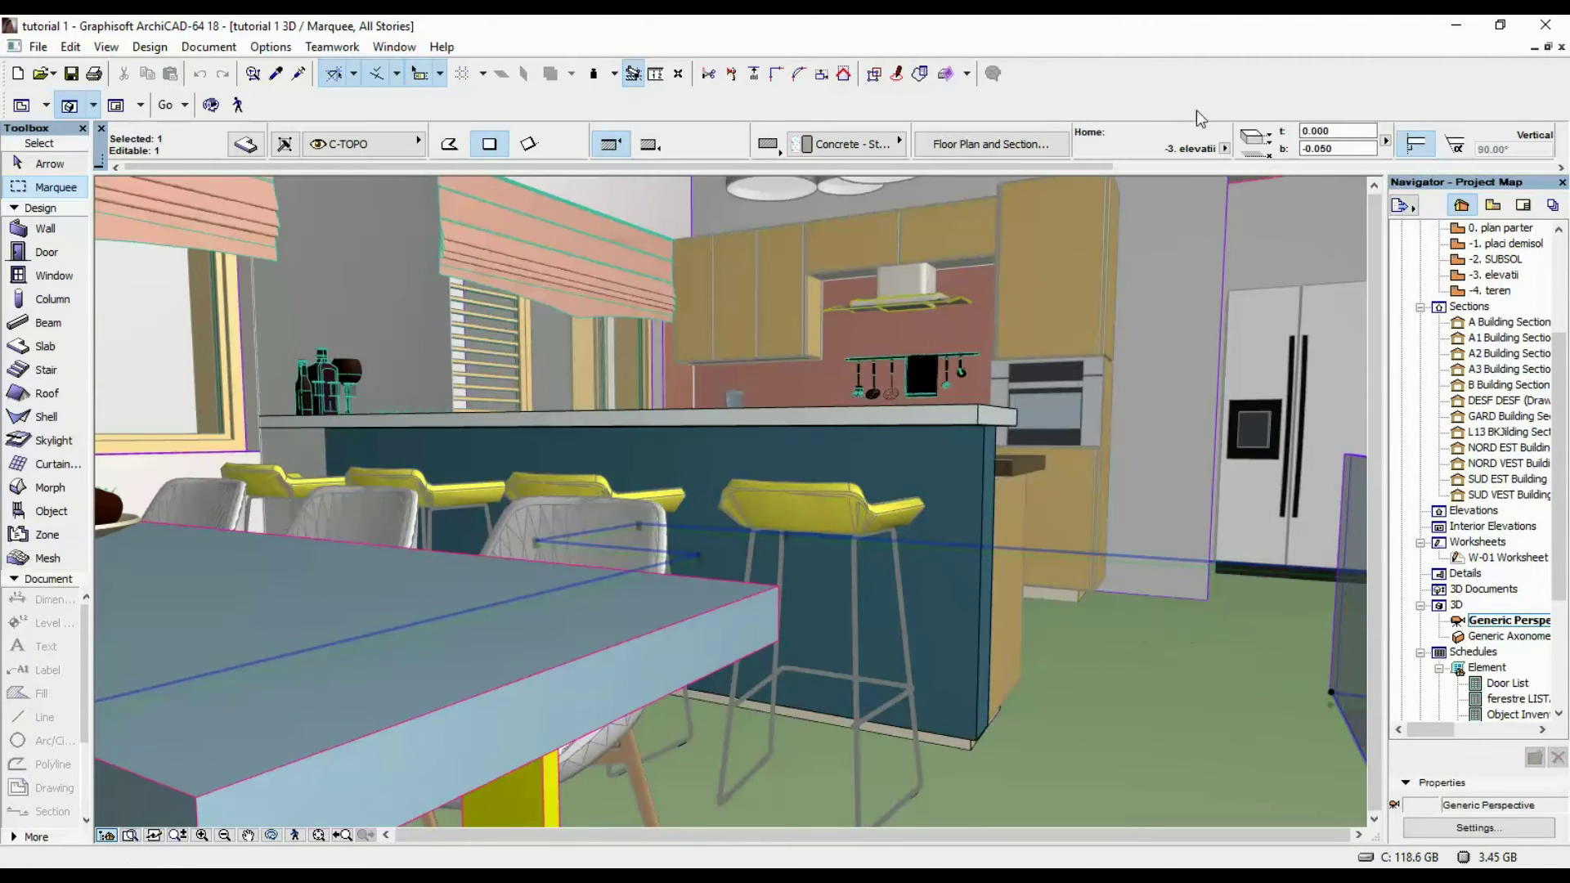
pyautogui.scroll(-1, 1159, 147)
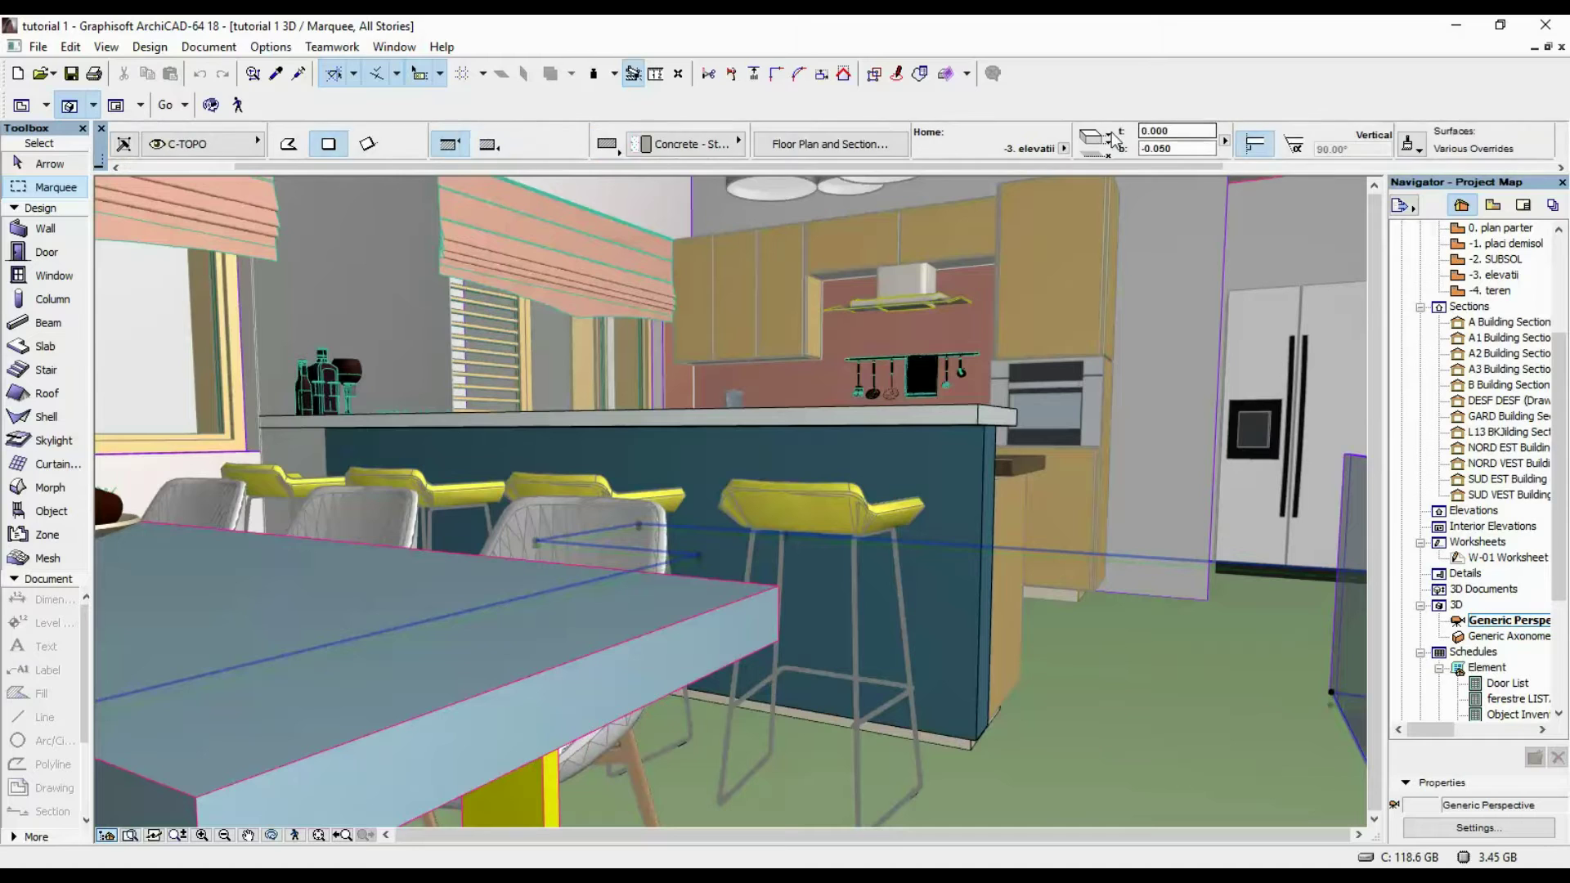
pyautogui.scroll(-1, 1117, 139)
pyautogui.click(1089, 144)
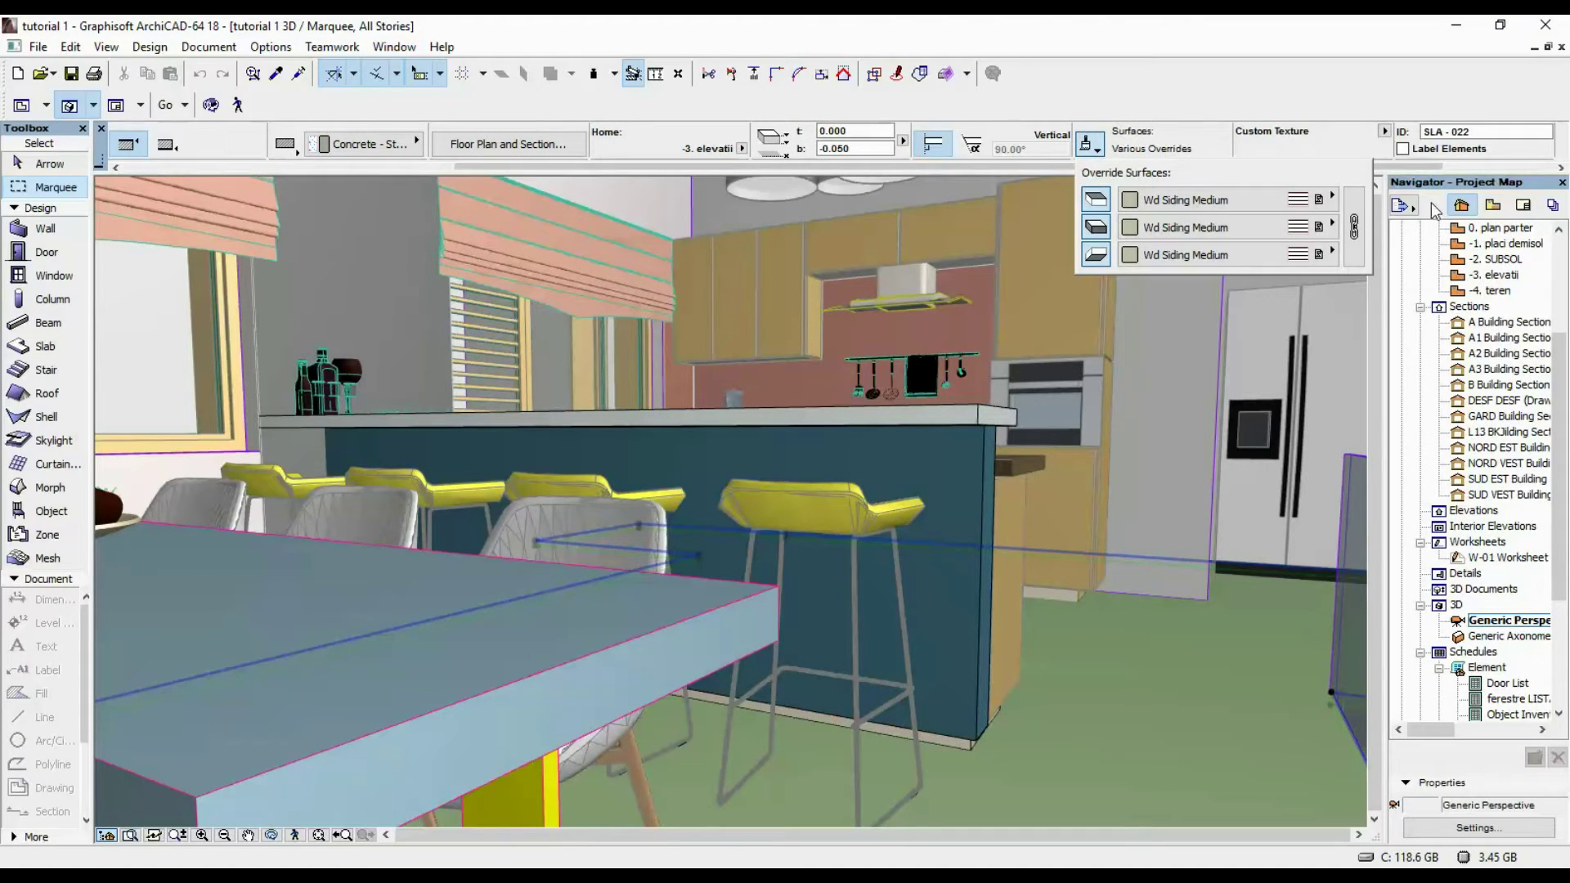
pyautogui.click(1352, 216)
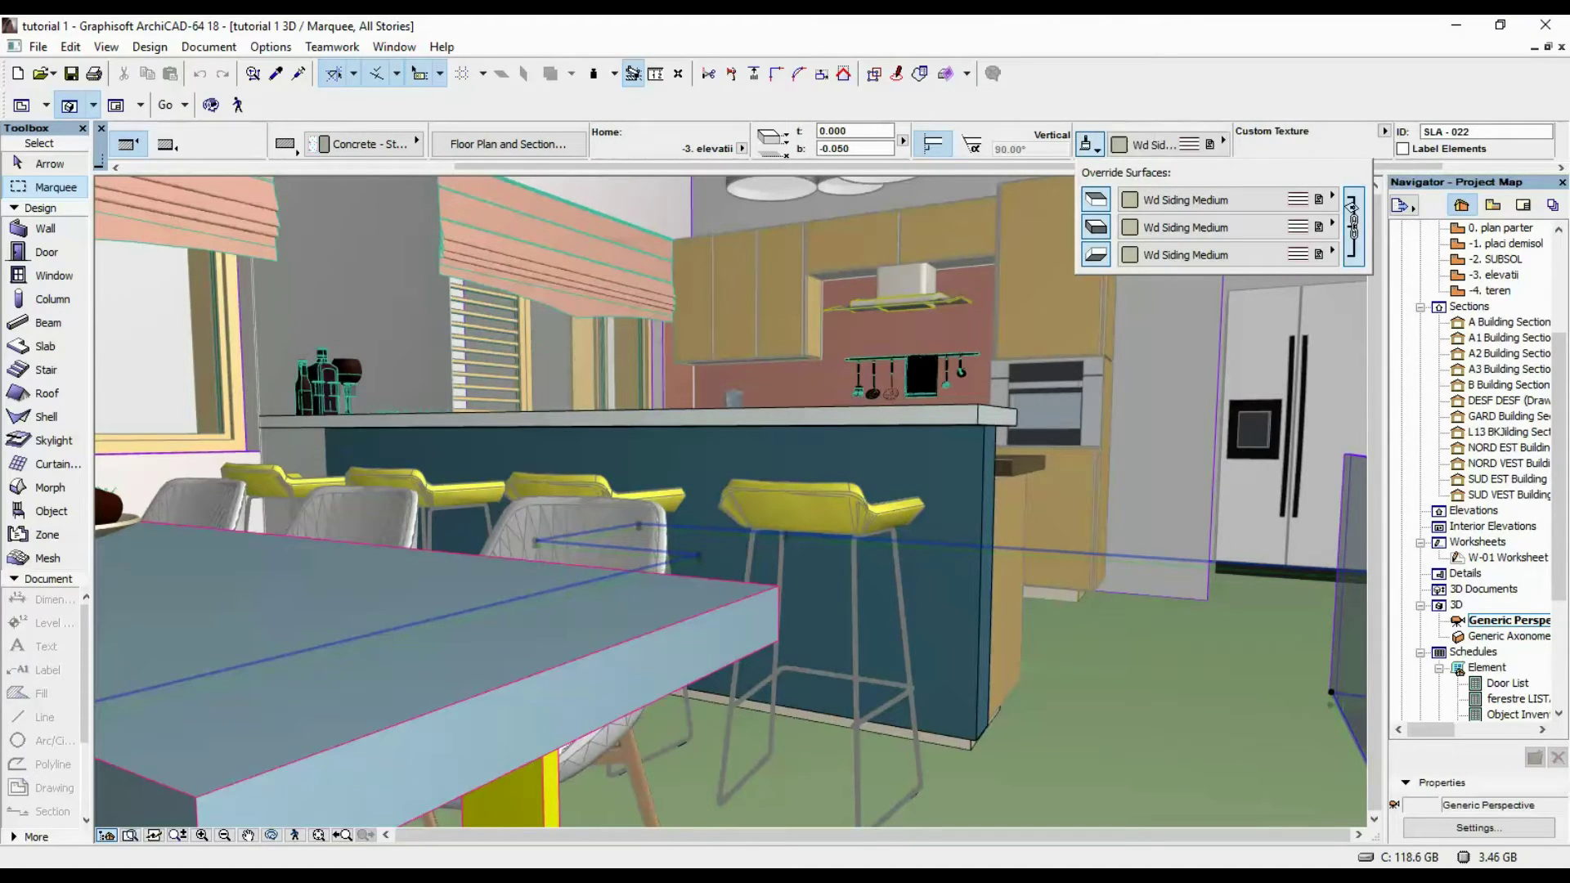
pyautogui.click(1195, 201)
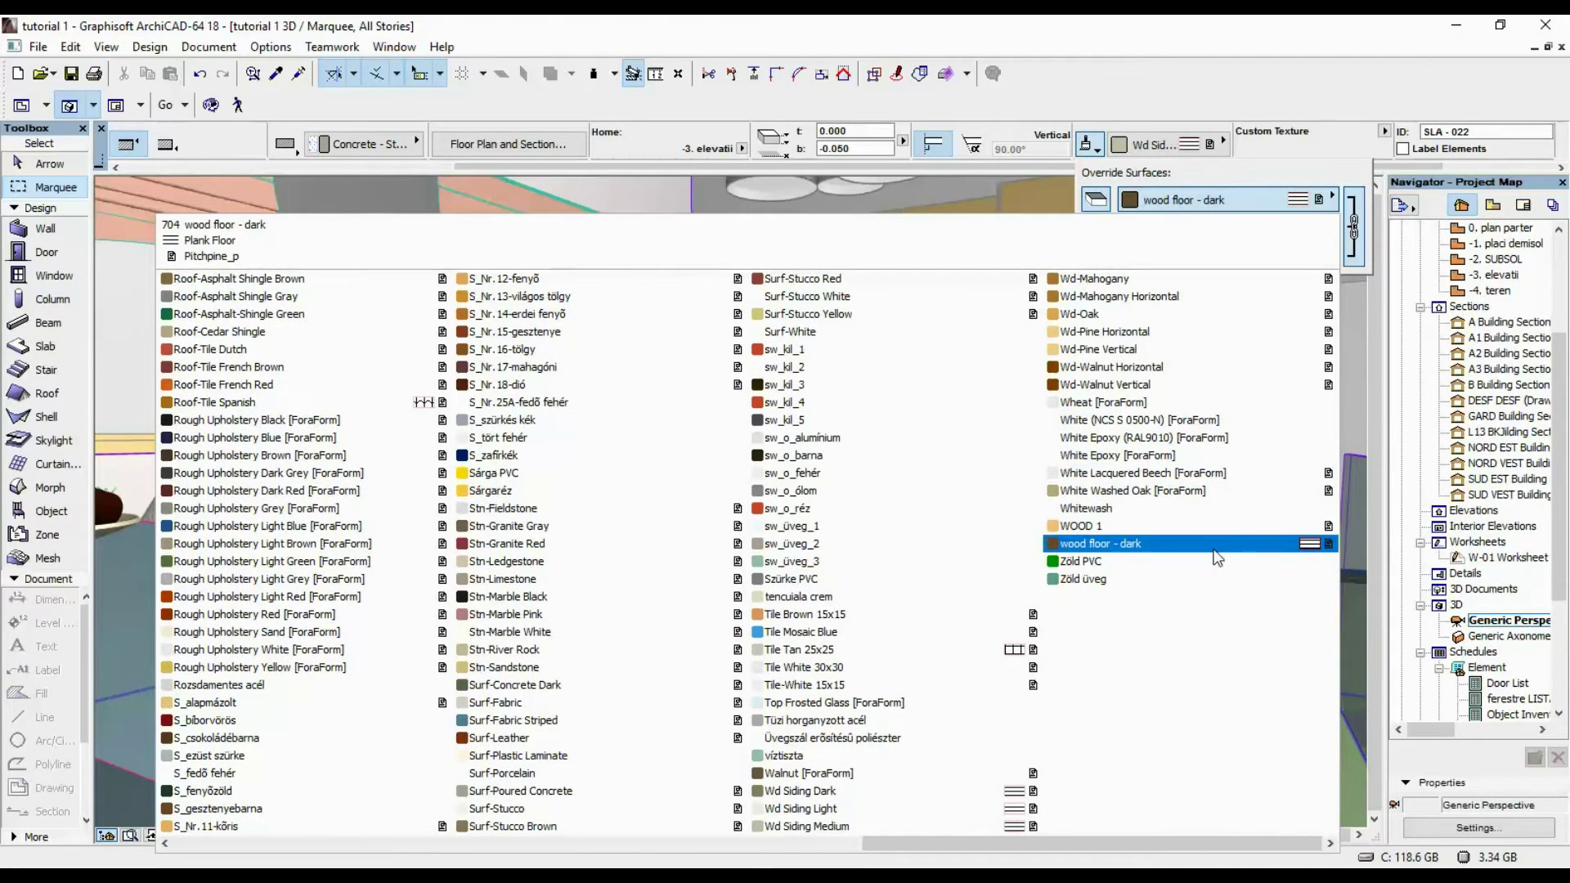
pyautogui.click(1166, 544)
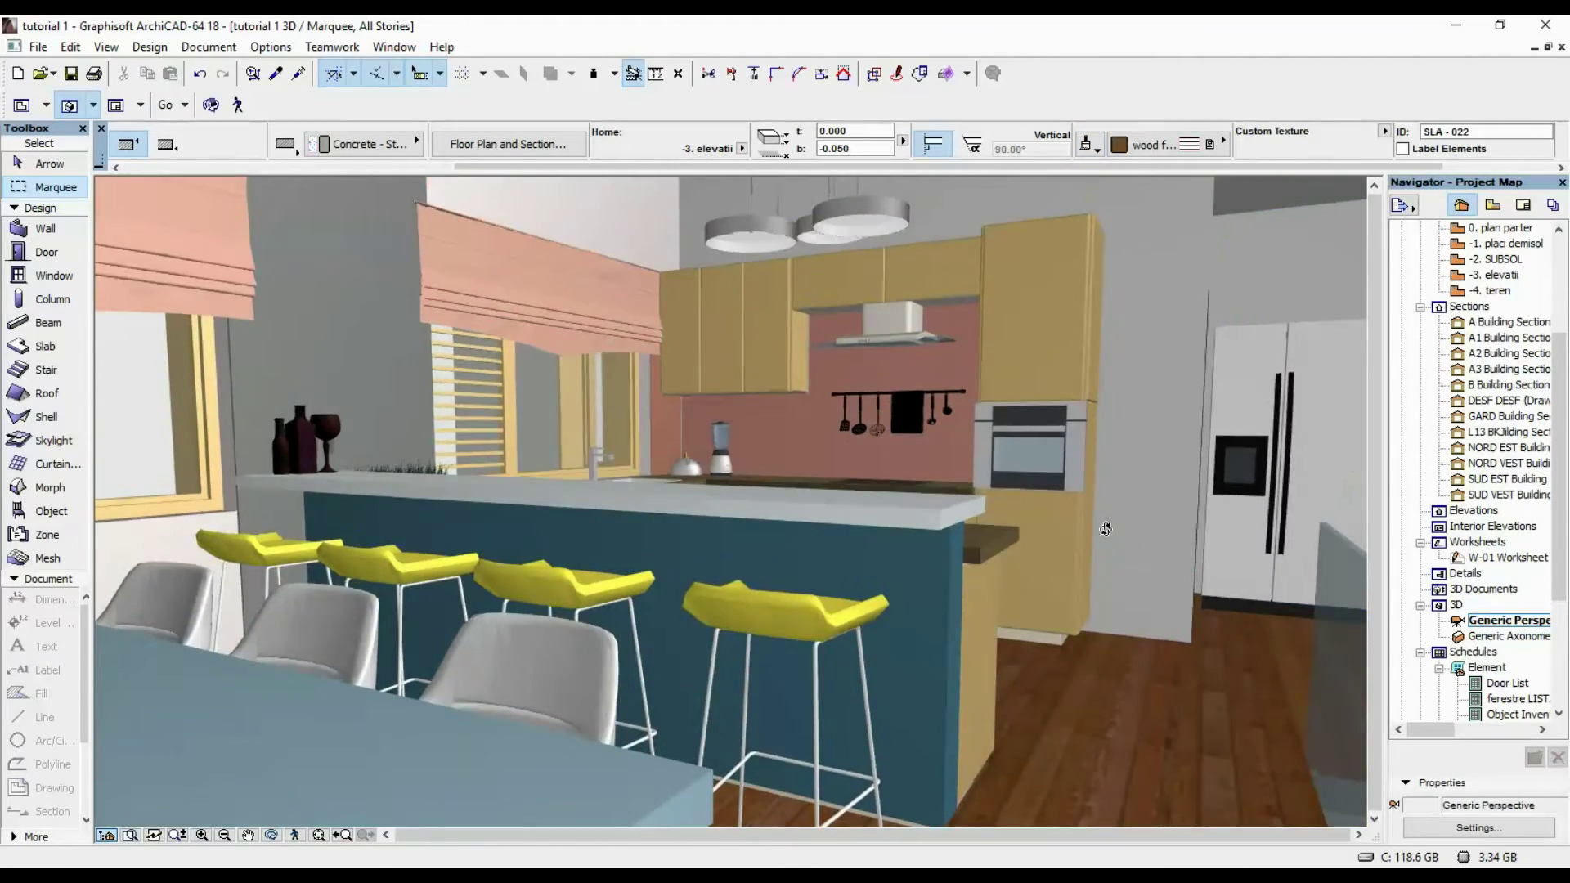
pyautogui.keyDown('shift'); pyautogui.moveTo(1106, 498); pyautogui.dragTo(1109, 601, button='middle'); pyautogui.keyUp('shift')
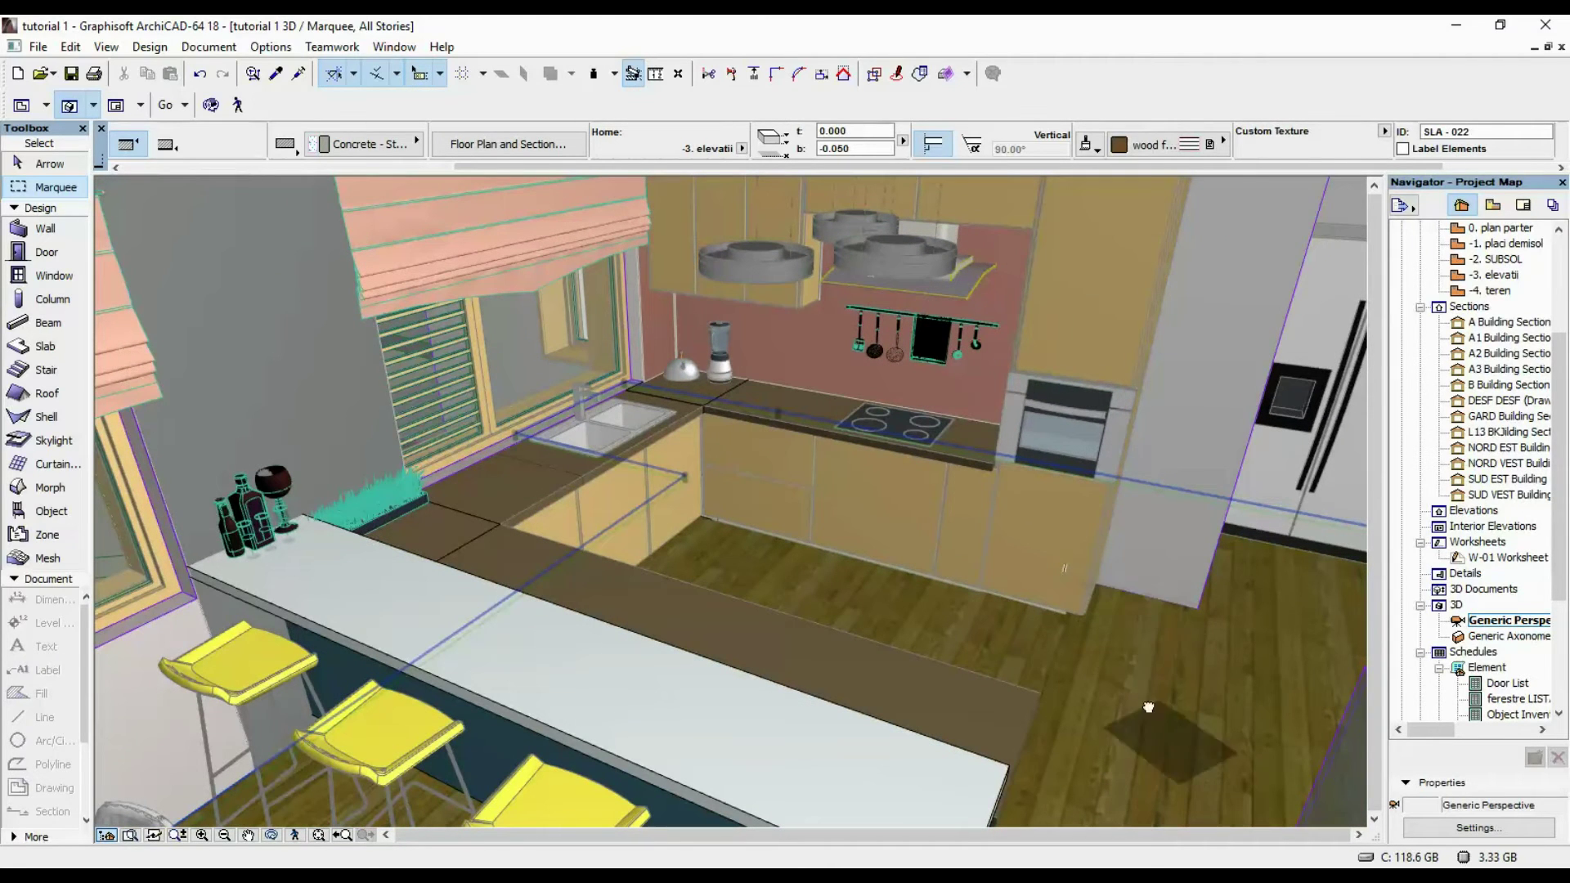
pyautogui.keyDown('shift'); pyautogui.moveTo(1124, 586); pyautogui.dragTo(1102, 521, button='middle'); pyautogui.keyUp('shift')
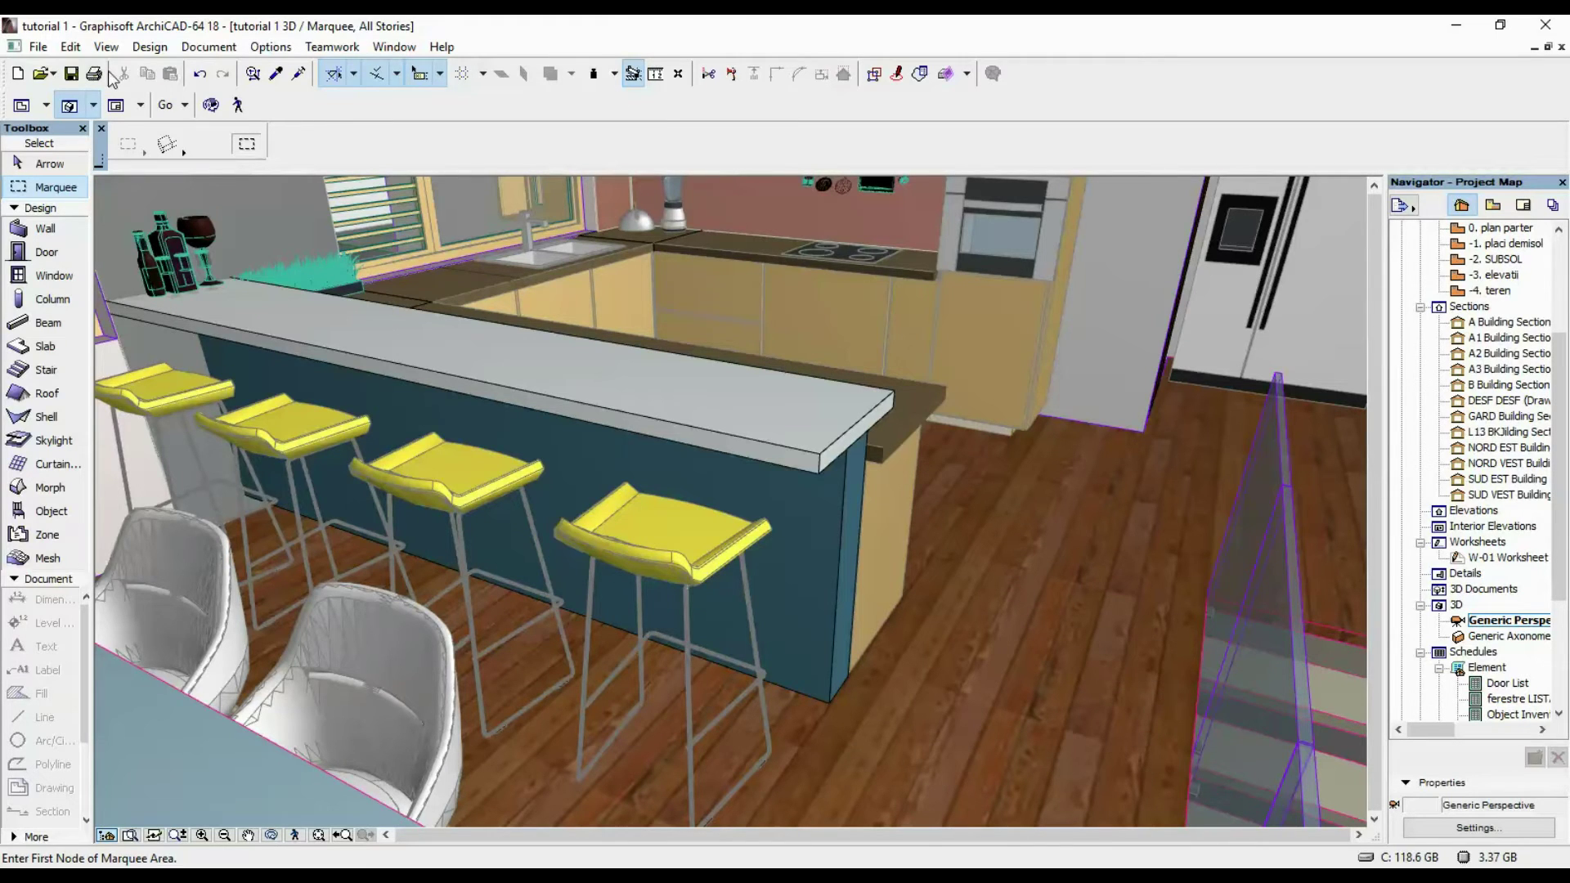
# Reopen Surface Settings and switch the wood texture's tiling alignment option
pyautogui.click(271, 47)
pyautogui.moveTo(323, 73)
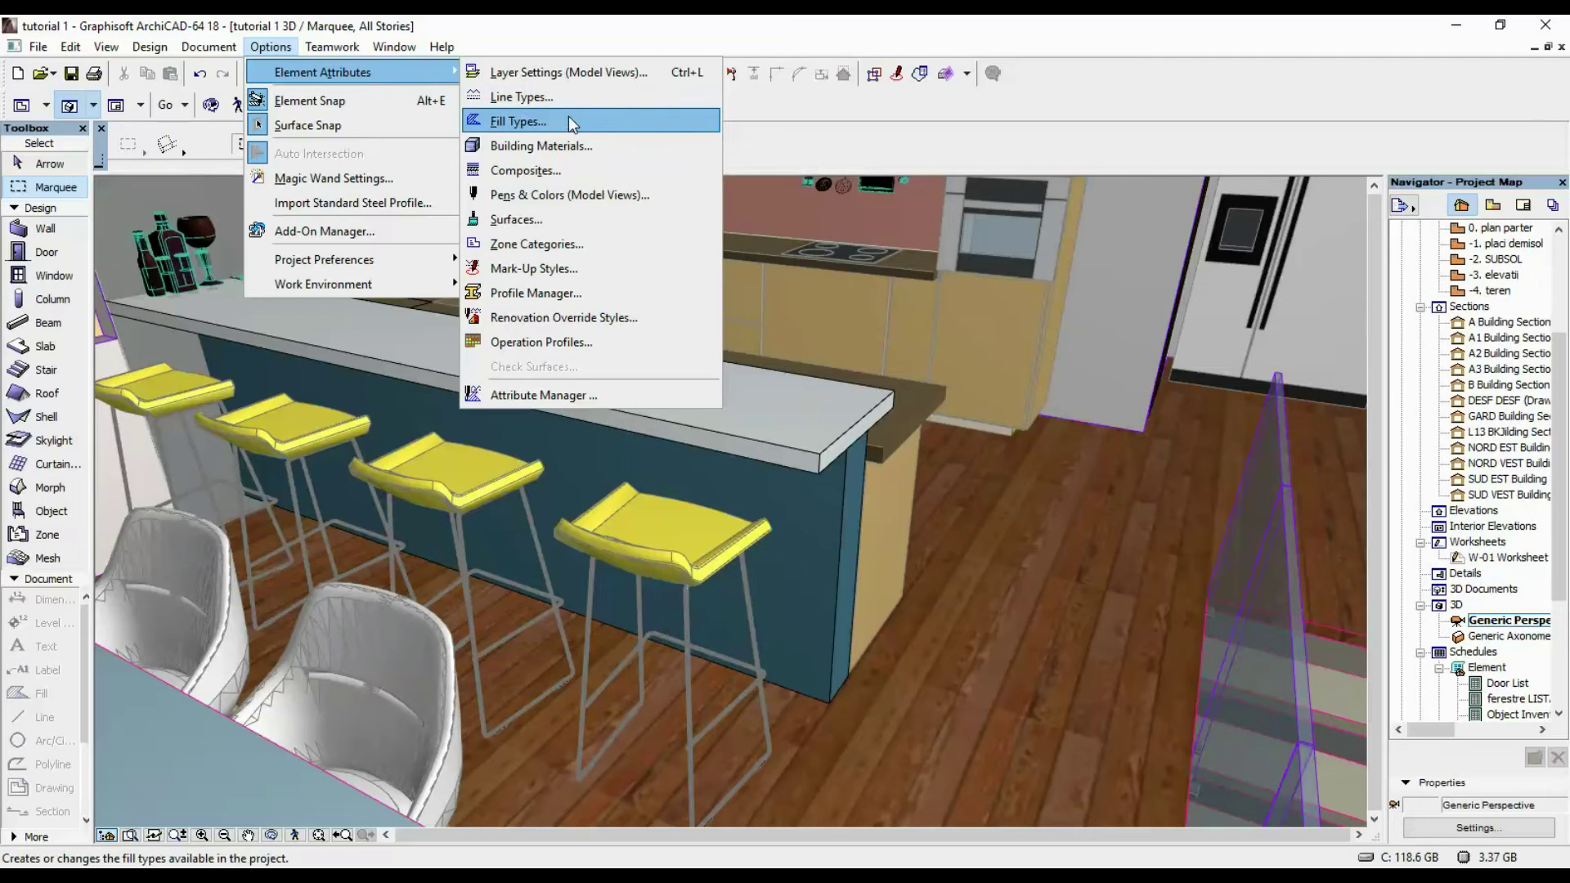
pyautogui.click(519, 220)
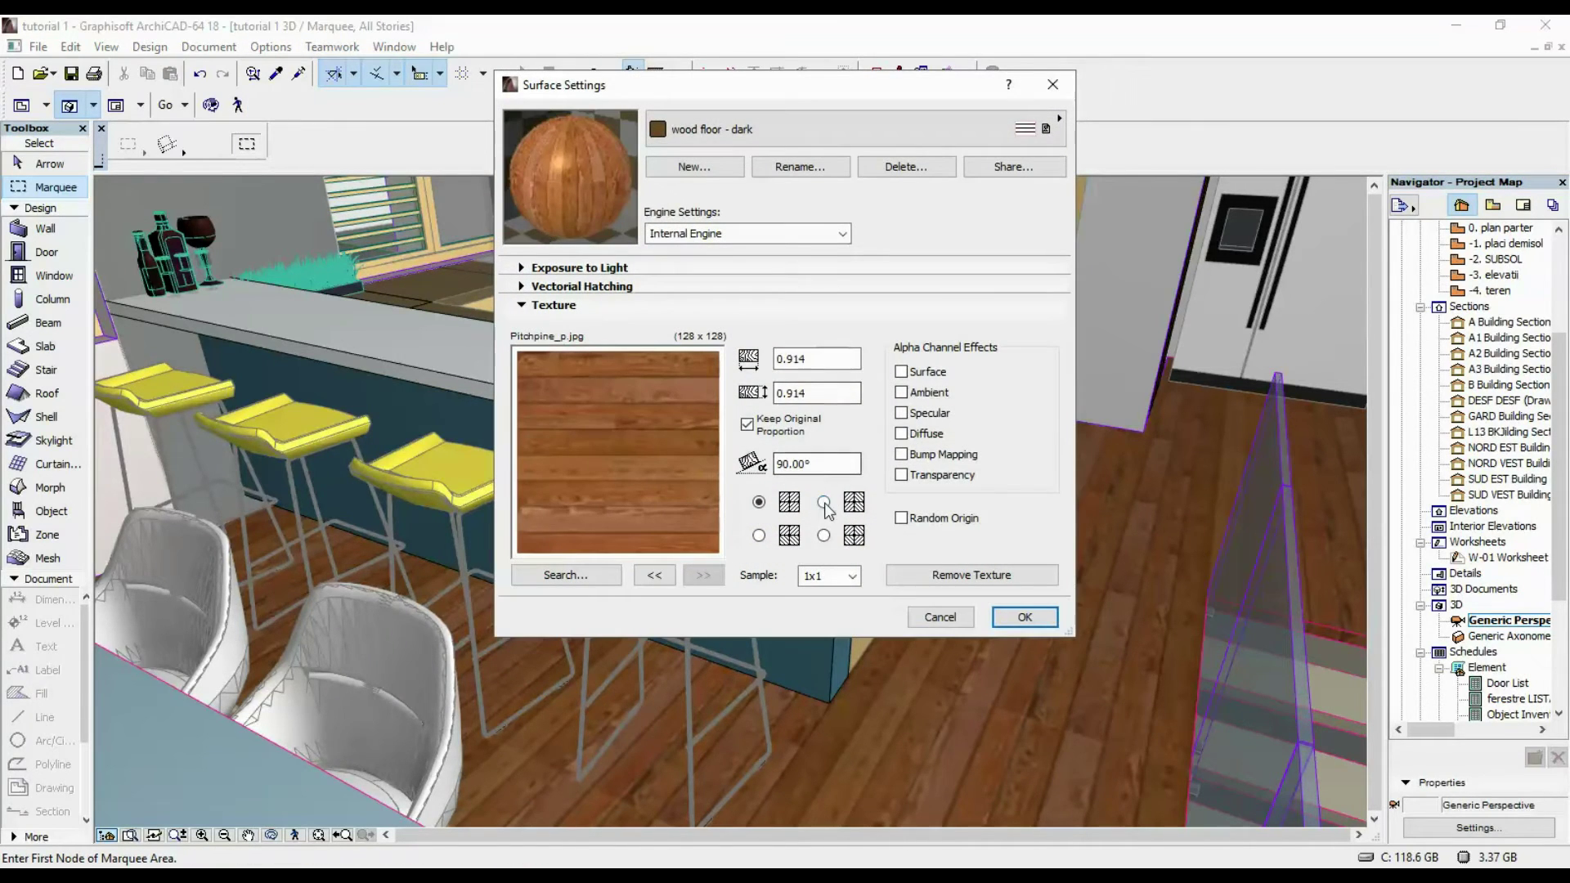
pyautogui.click(824, 501)
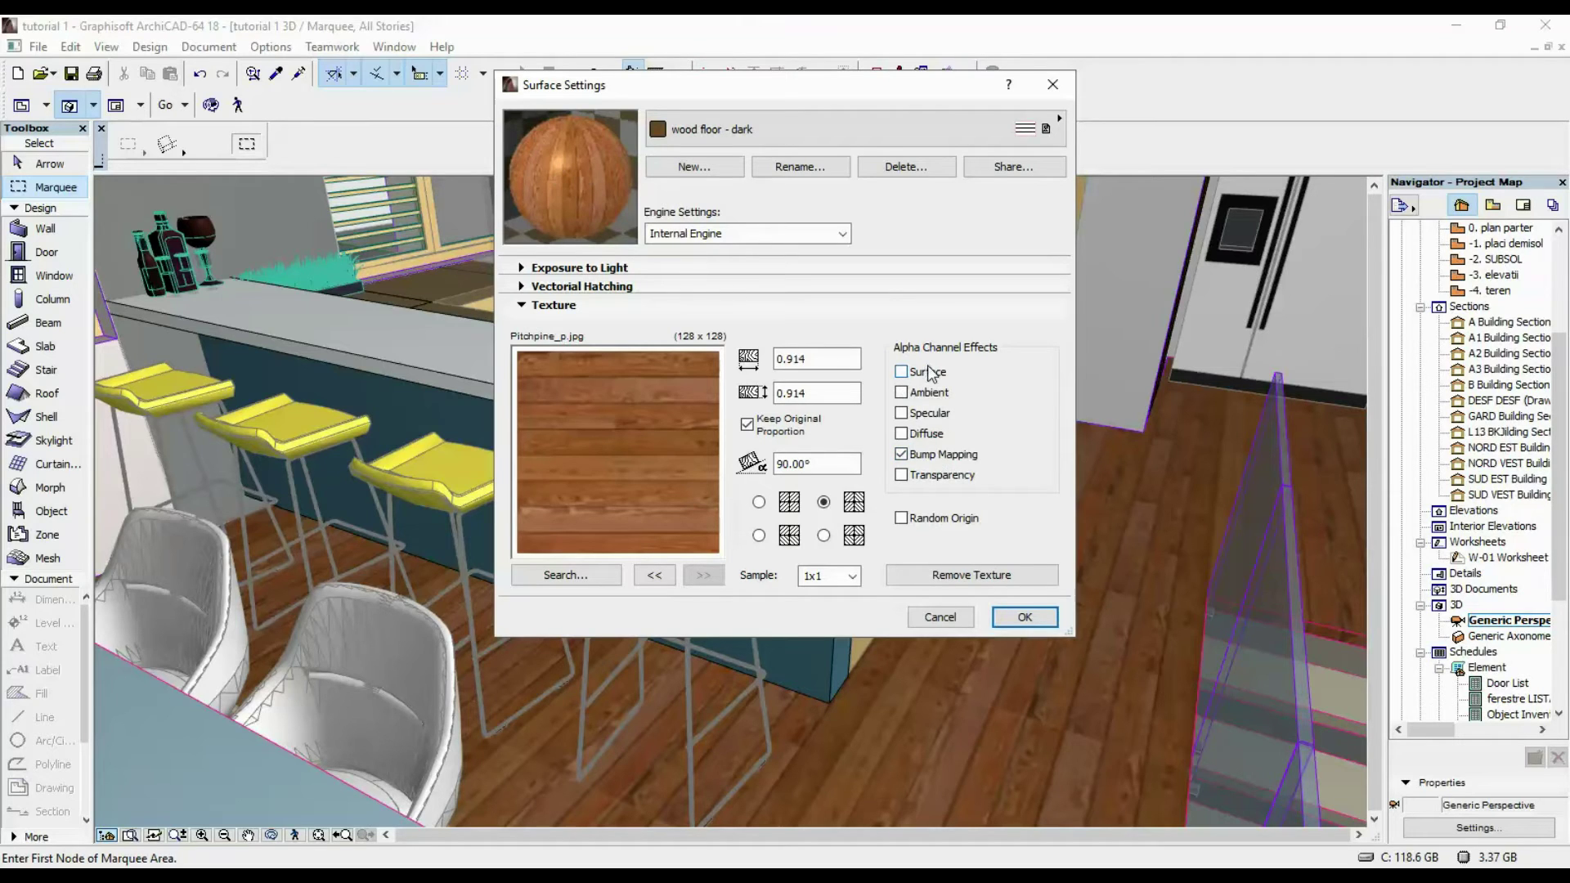
# Enable Surface and Specular effects, set texture width to 0.65, and apply
pyautogui.click(908, 375)
pyautogui.click(903, 414)
pyautogui.doubleClick(815, 359)
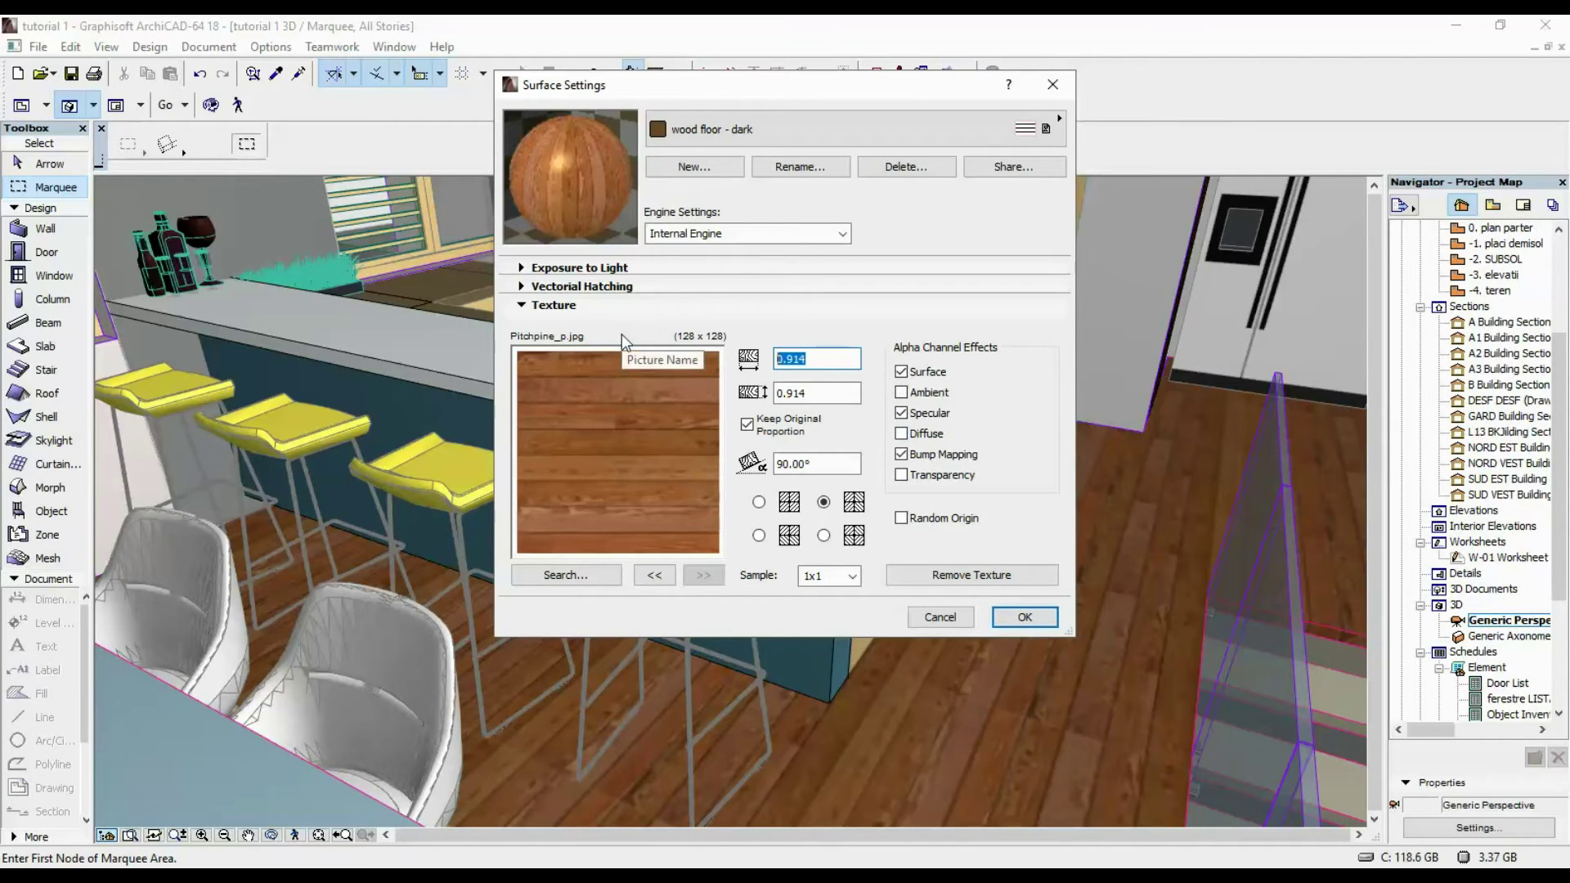
pyautogui.write('0.650')
pyautogui.click(1042, 616)
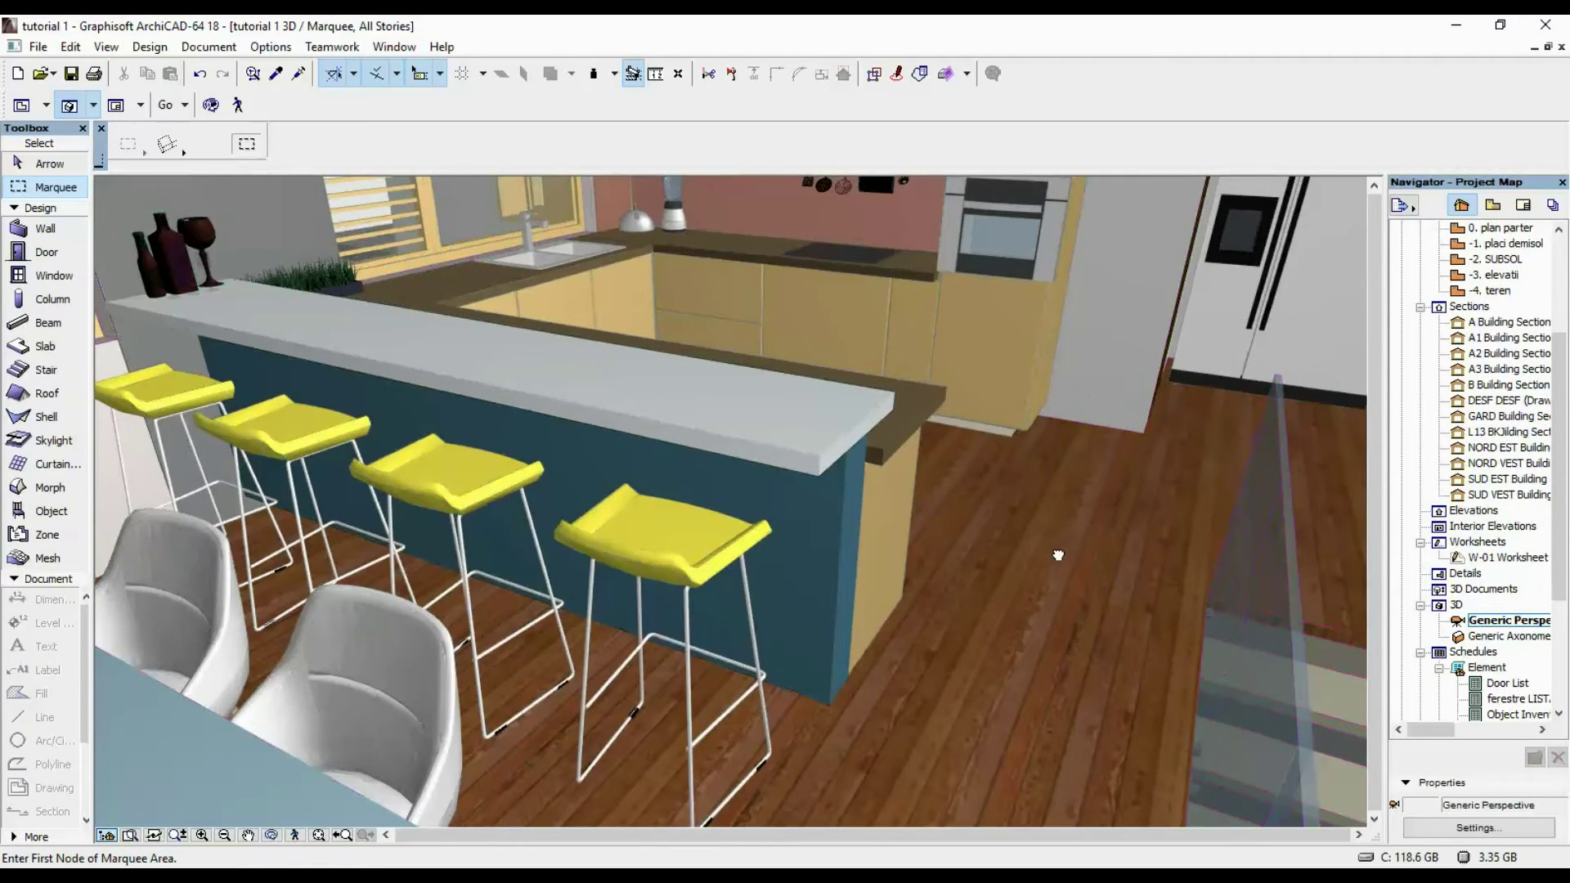
pyautogui.moveTo(1060, 520); pyautogui.dragTo(1050, 499, button='middle')
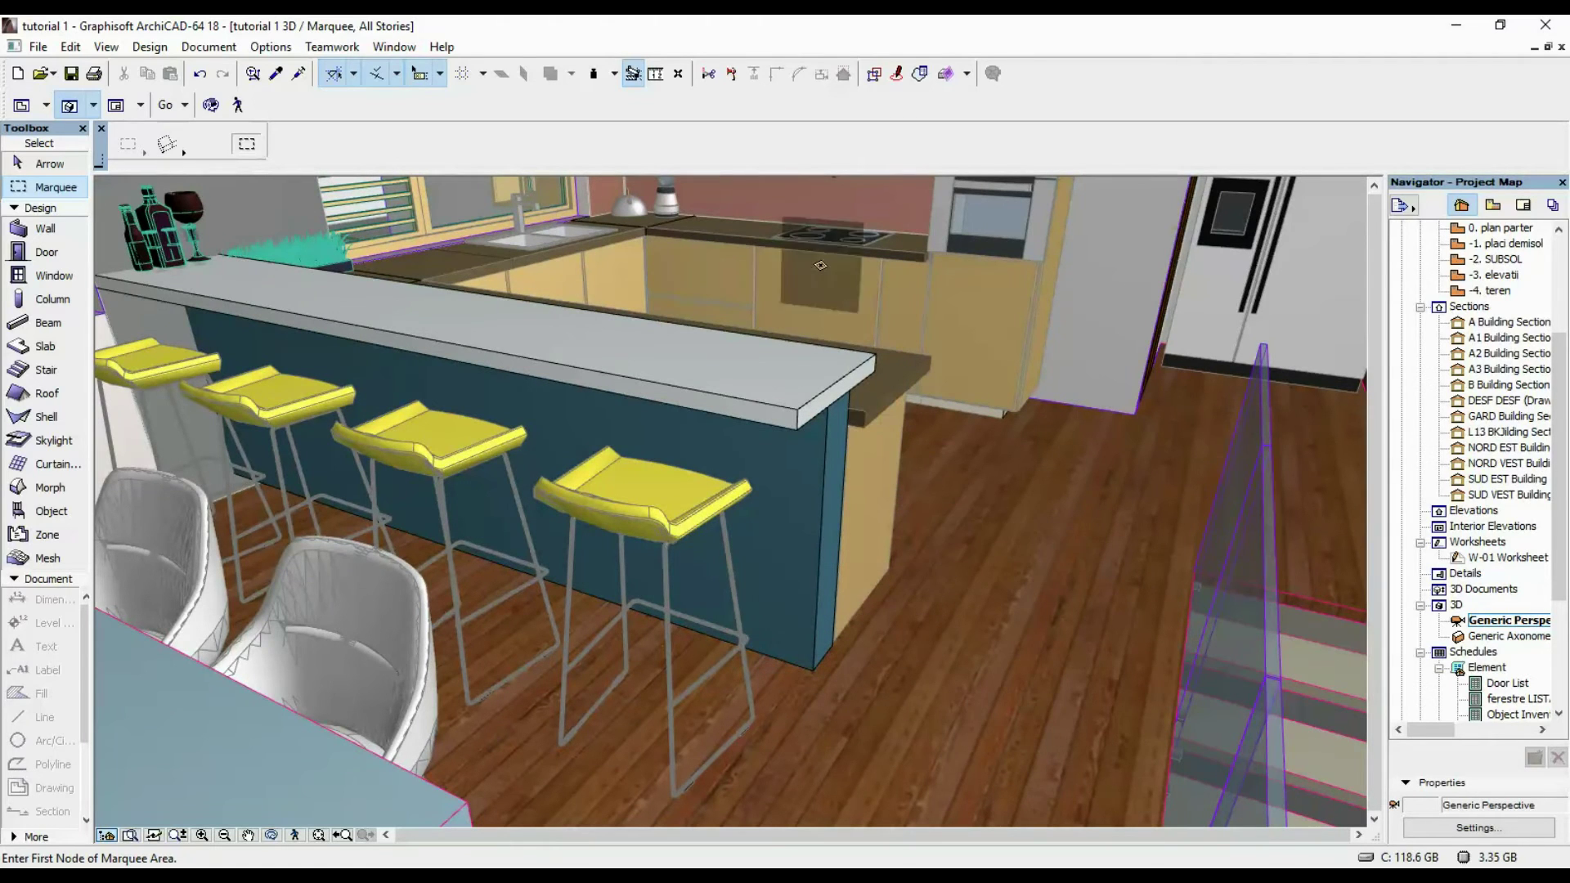
pyautogui.moveTo(1040, 690)
pyautogui.mouseDown(button='middle')
pyautogui.moveTo(1029, 621)
pyautogui.moveTo(1064, 705)
pyautogui.moveTo(1069, 504)
pyautogui.mouseUp(button='middle')
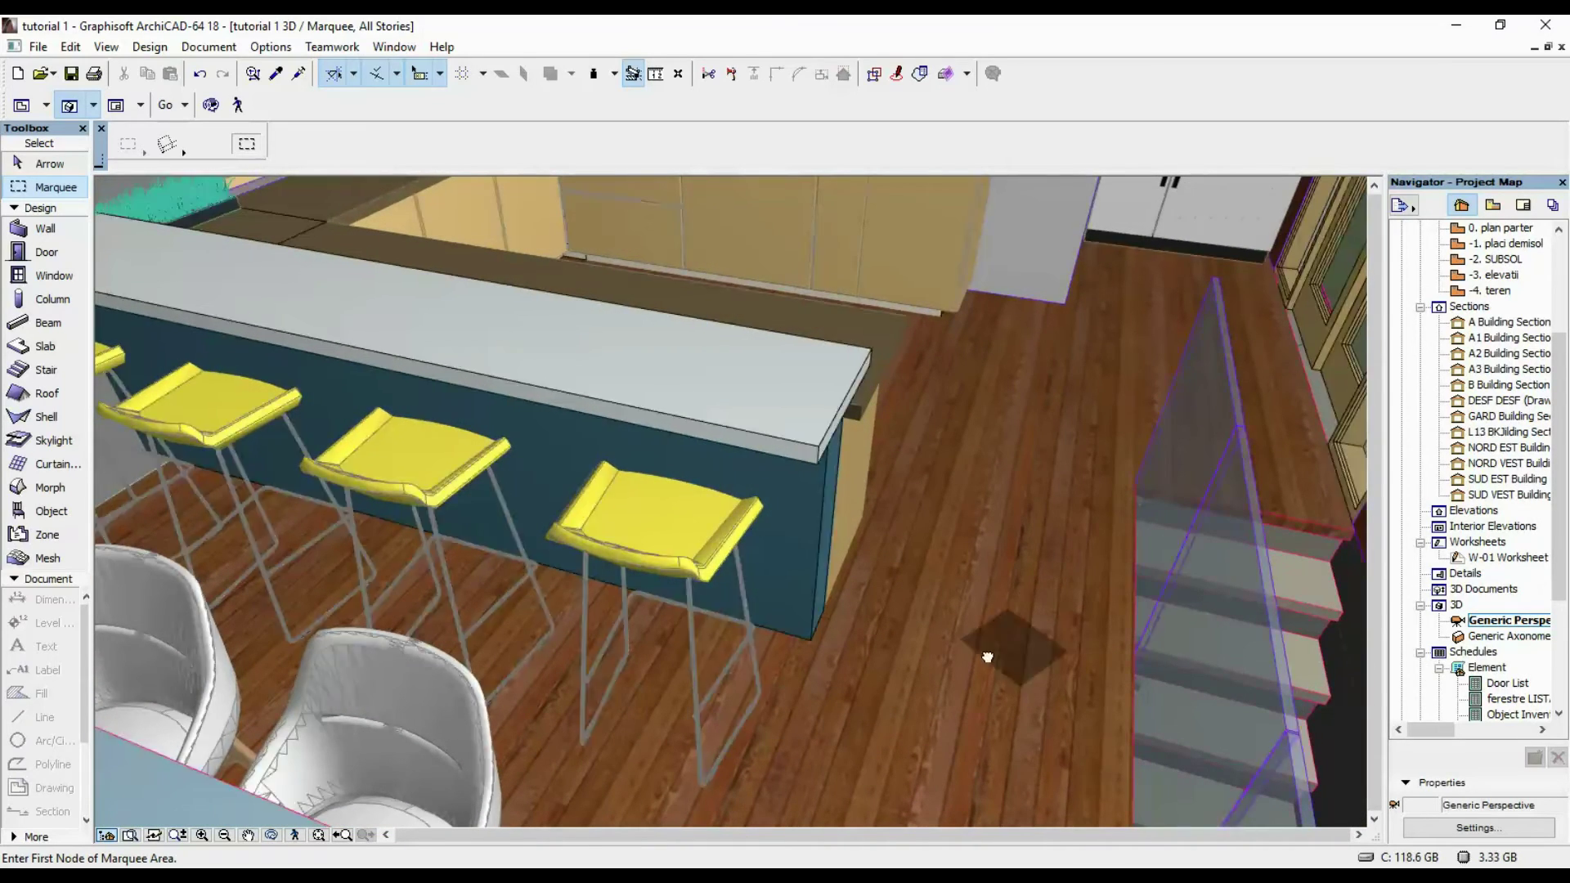
pyautogui.moveTo(1016, 658)
pyautogui.keyDown('shift'); pyautogui.mouseDown(button='middle')
pyautogui.moveTo(996, 651)
pyautogui.moveTo(1016, 600)
pyautogui.moveTo(977, 576)
pyautogui.moveTo(976, 540)
pyautogui.mouseUp(button='middle'); pyautogui.keyUp('shift')
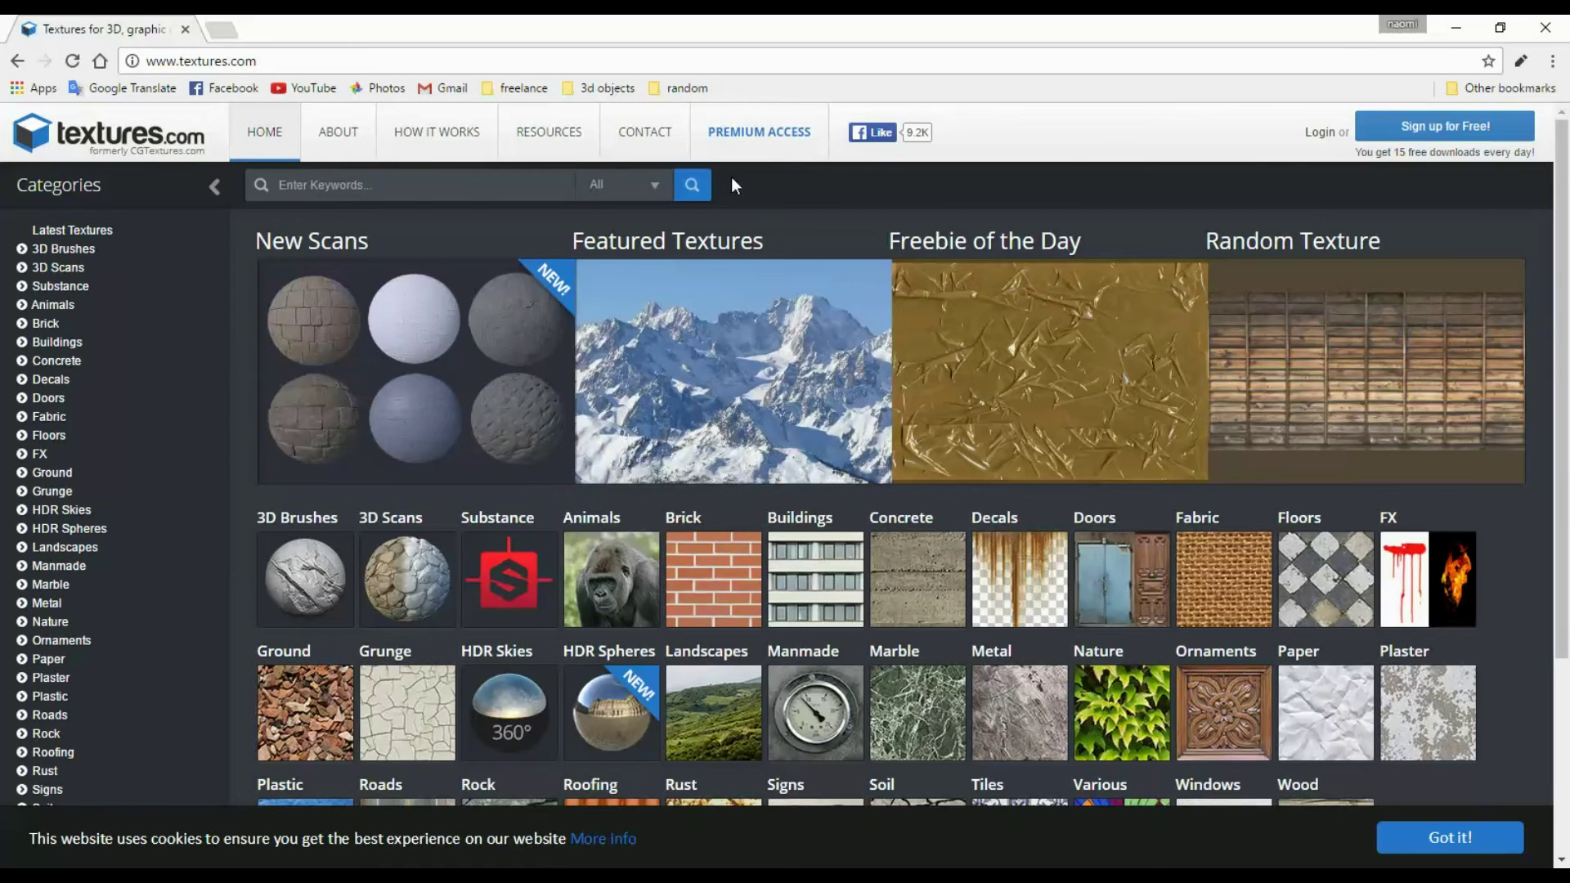
pyautogui.scroll(-2, 184, 429)
pyautogui.scroll(-1, 127, 465)
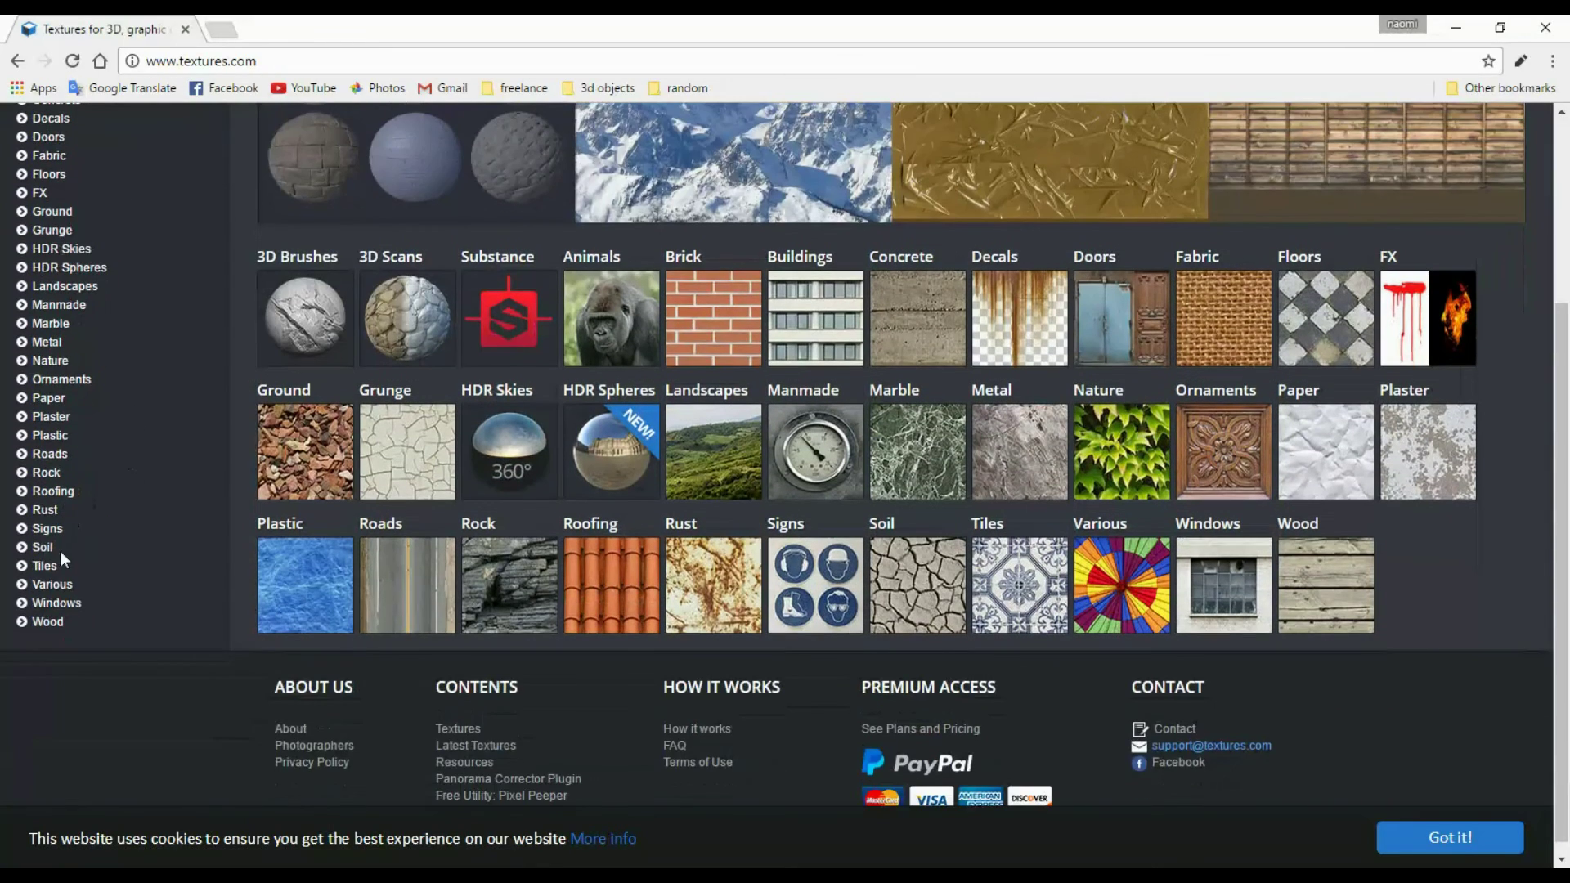
# Browse to the Wood category on Textures.com and open Fine Wood
pyautogui.click(50, 621)
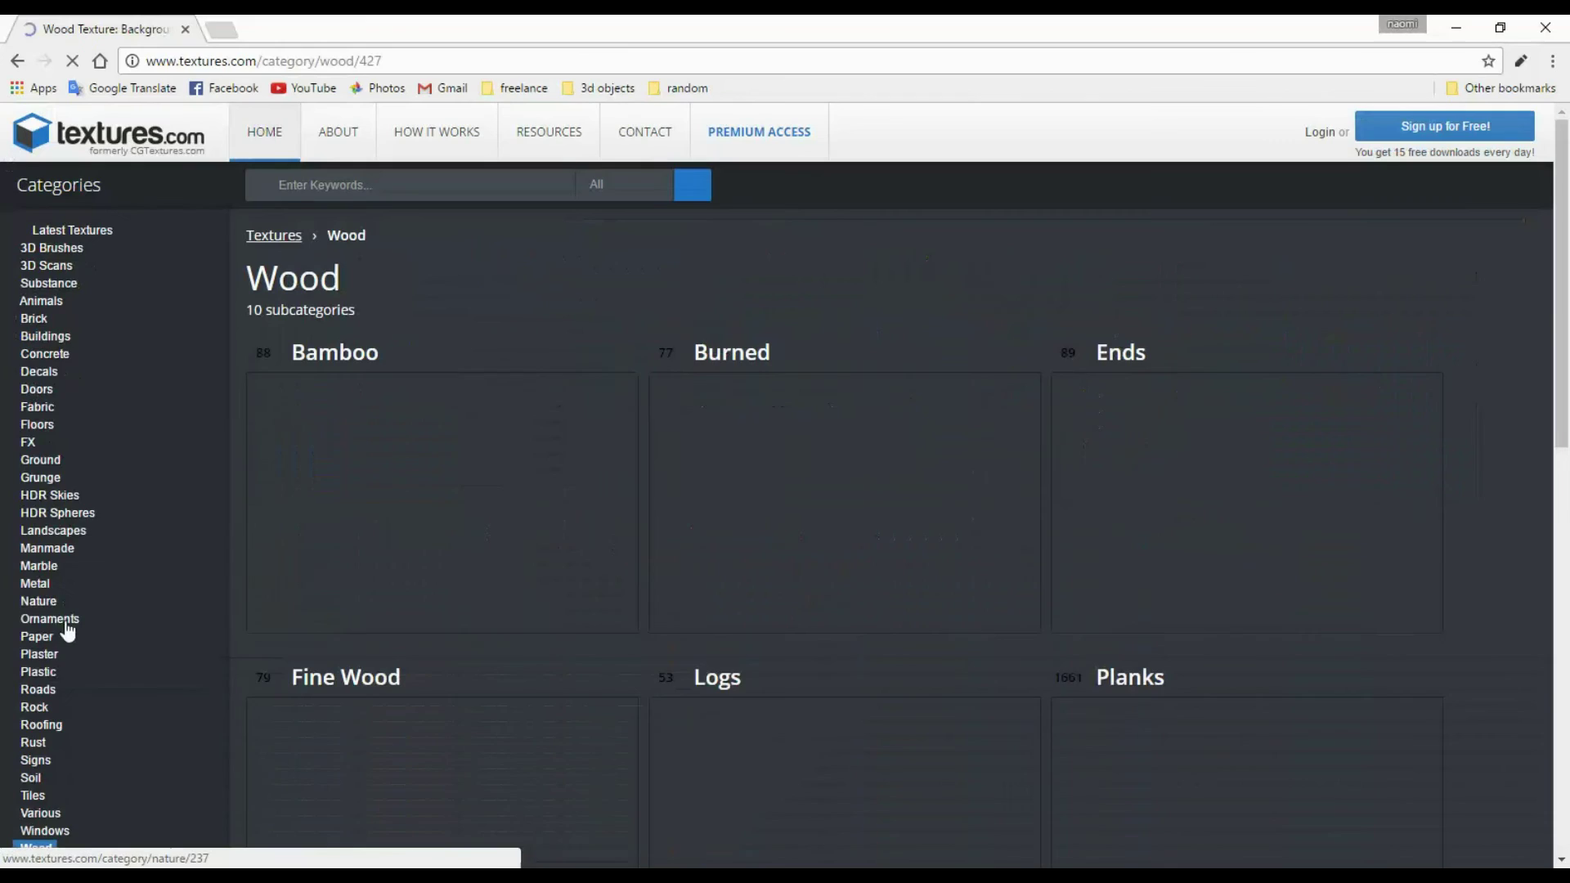
pyautogui.scroll(-2, 555, 528)
pyautogui.scroll(-2, 561, 525)
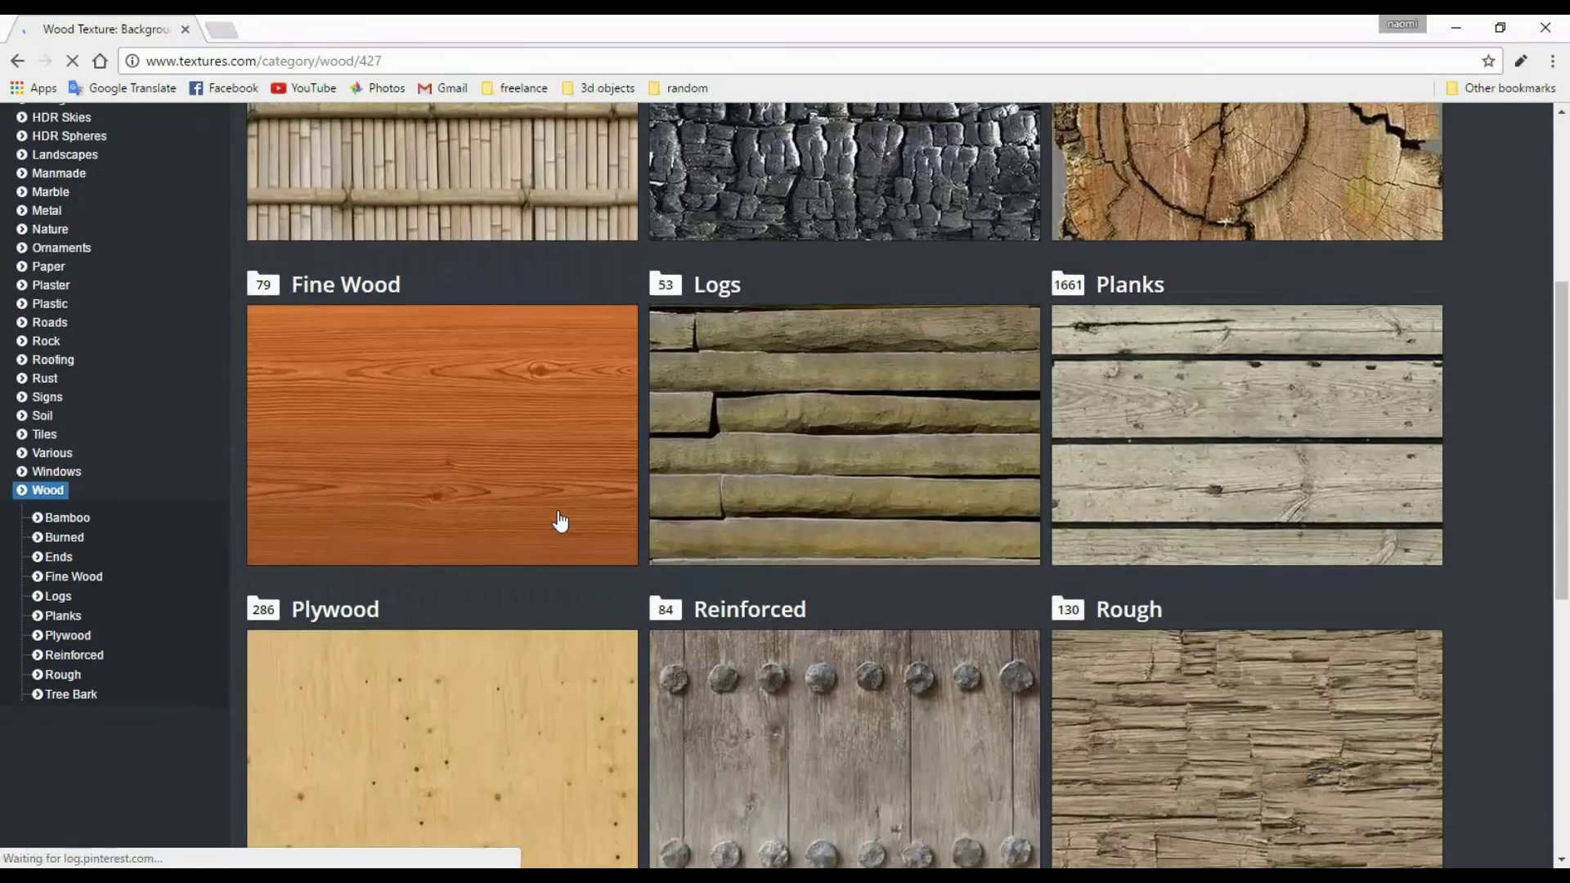
pyautogui.scroll(-2, 560, 525)
pyautogui.click(414, 242)
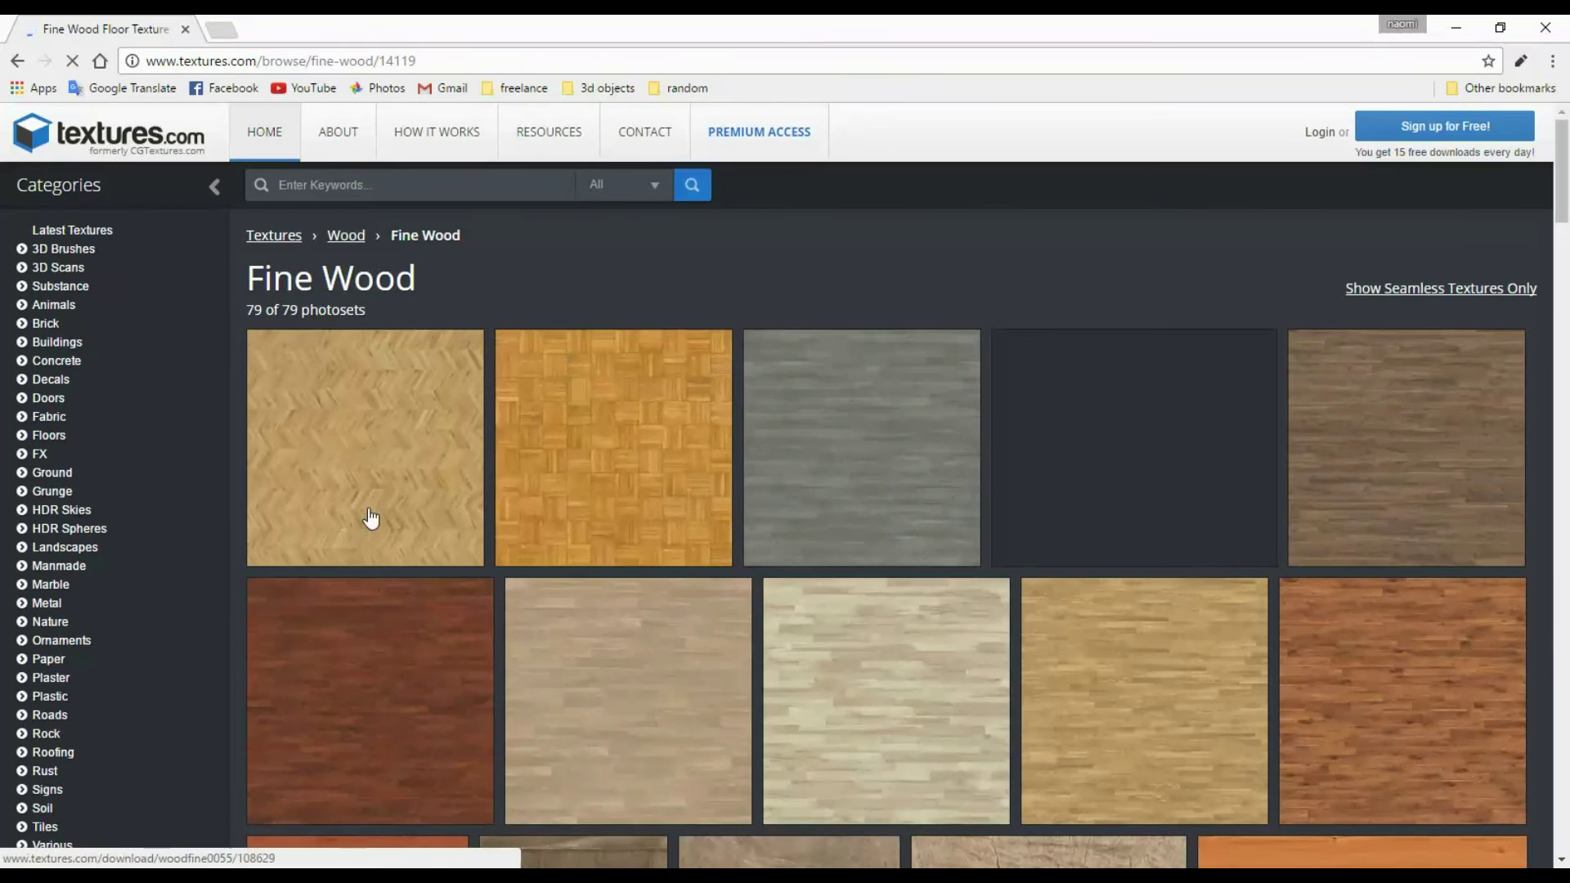
pyautogui.scroll(-3, 406, 547)
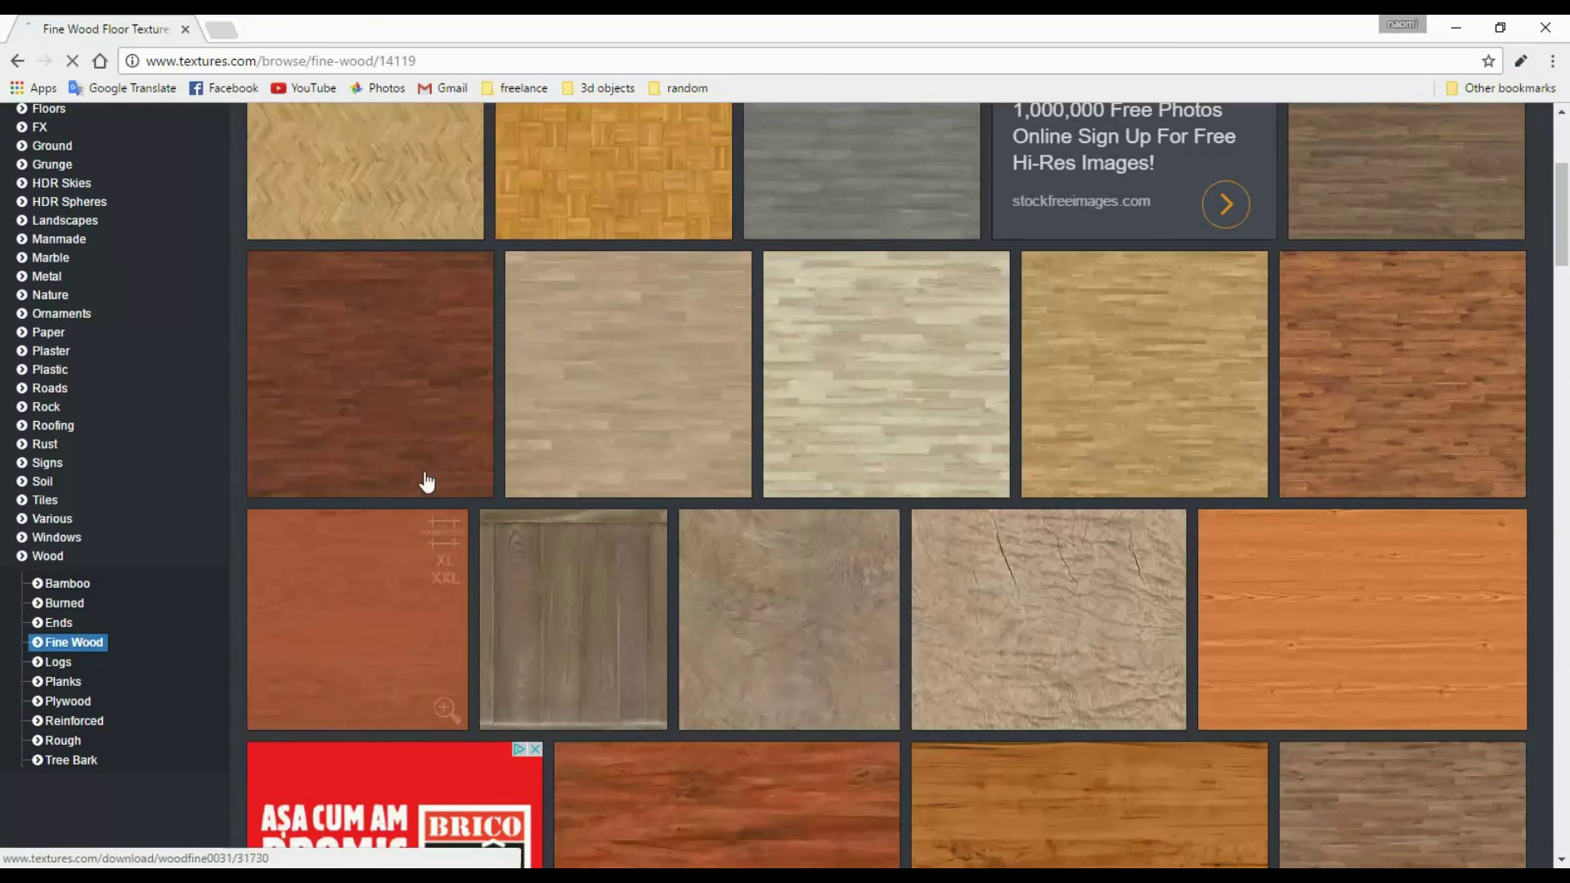
pyautogui.scroll(-1, 1010, 371)
pyautogui.scroll(-2, 1015, 382)
pyautogui.scroll(-2, 1013, 381)
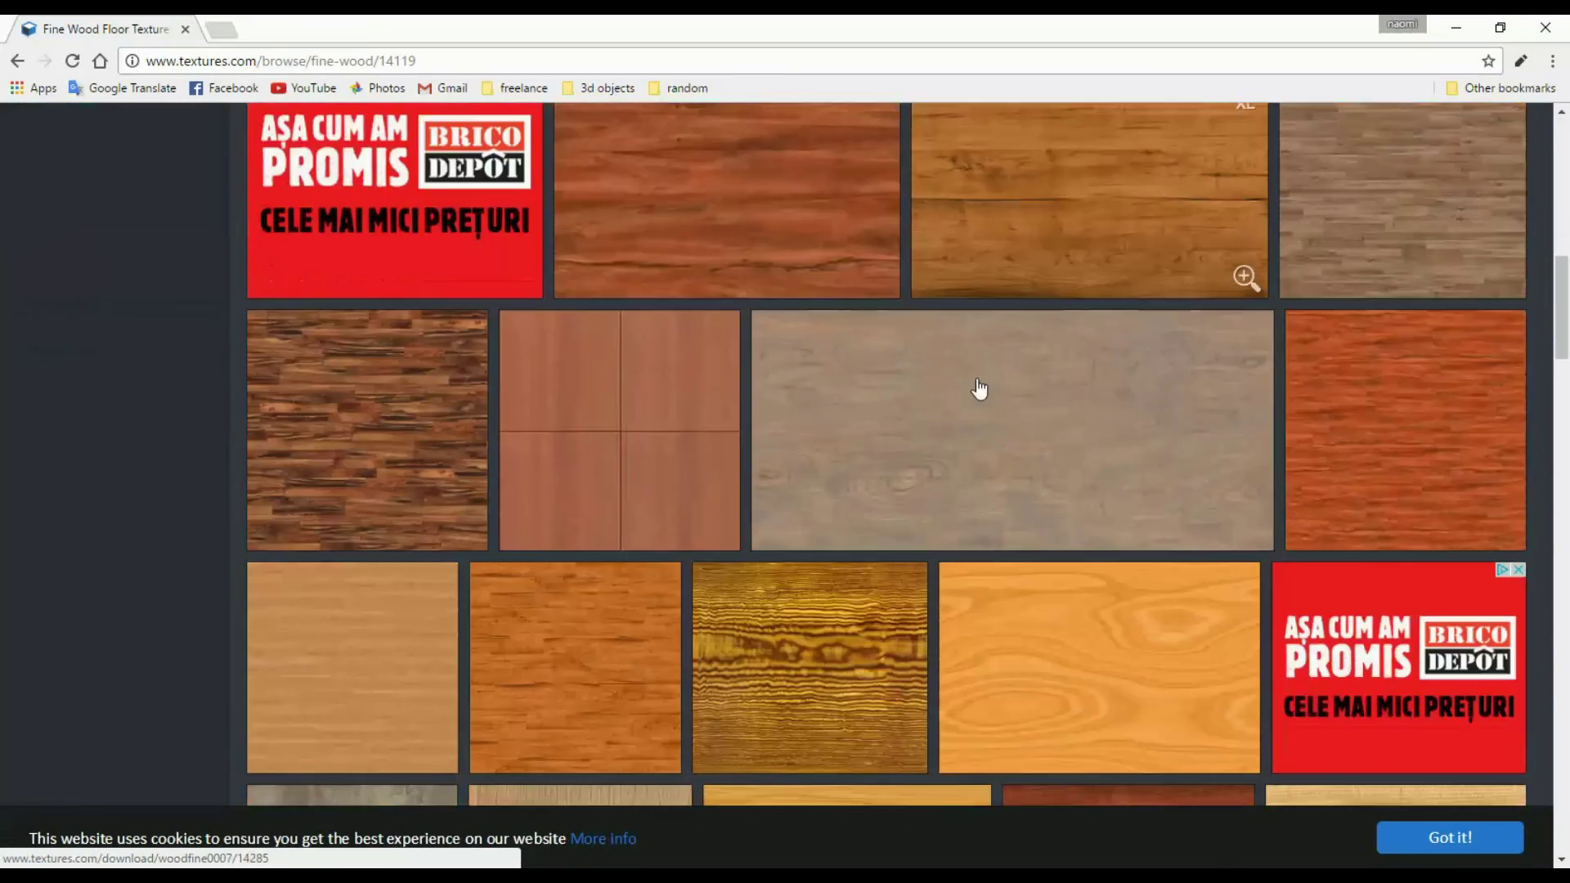
# Open the dark WoodFine0037 texture on Textures.com and view its seamless tiled preview
pyautogui.click(356, 496)
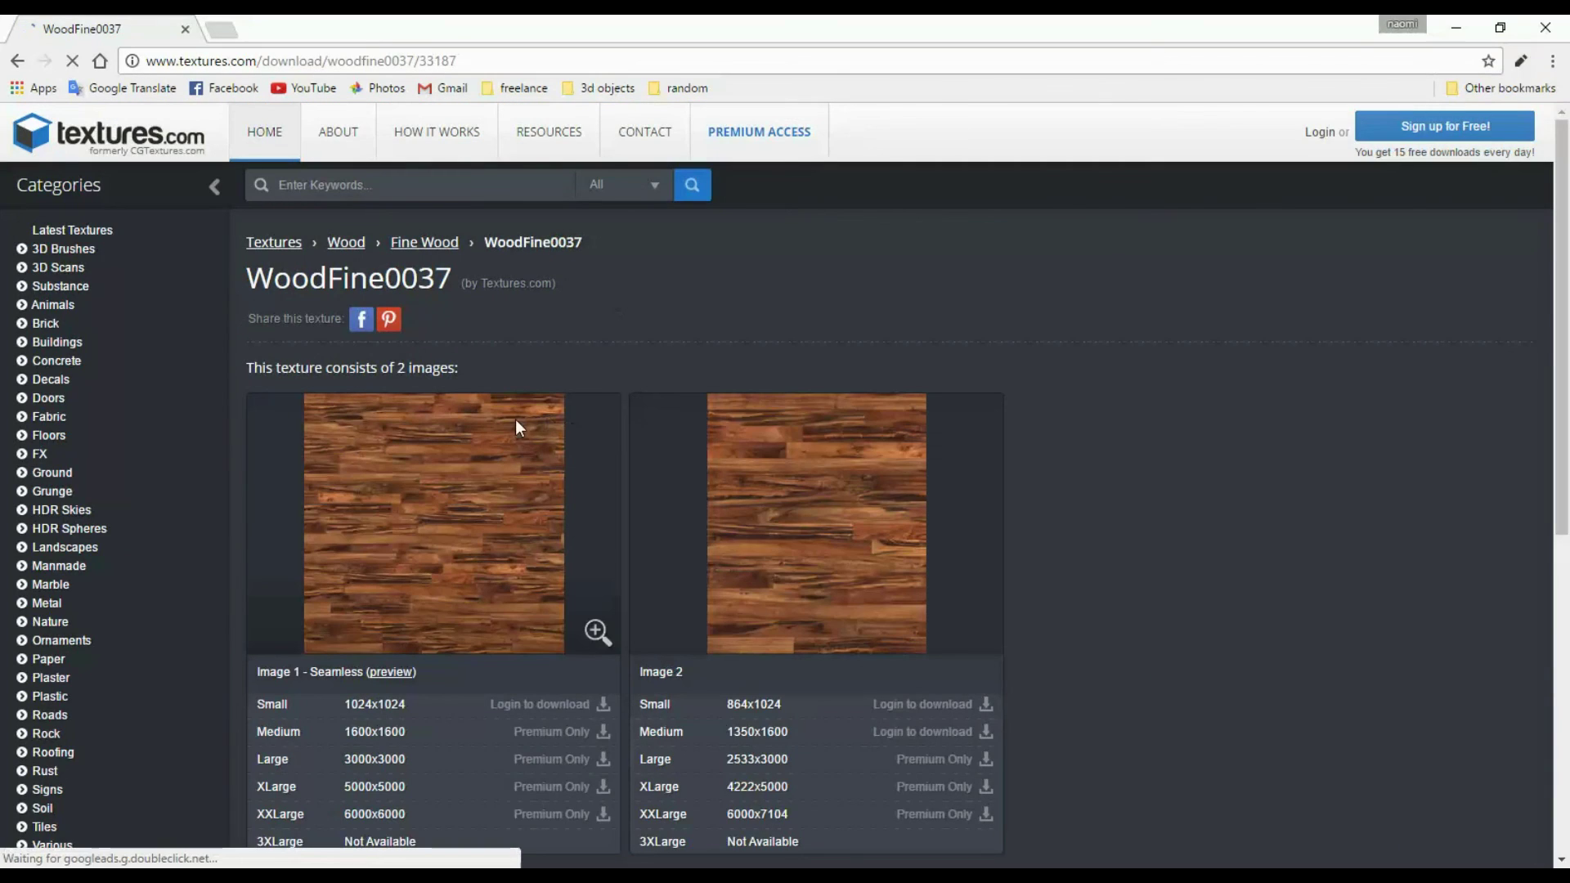
pyautogui.scroll(-1, 568, 401)
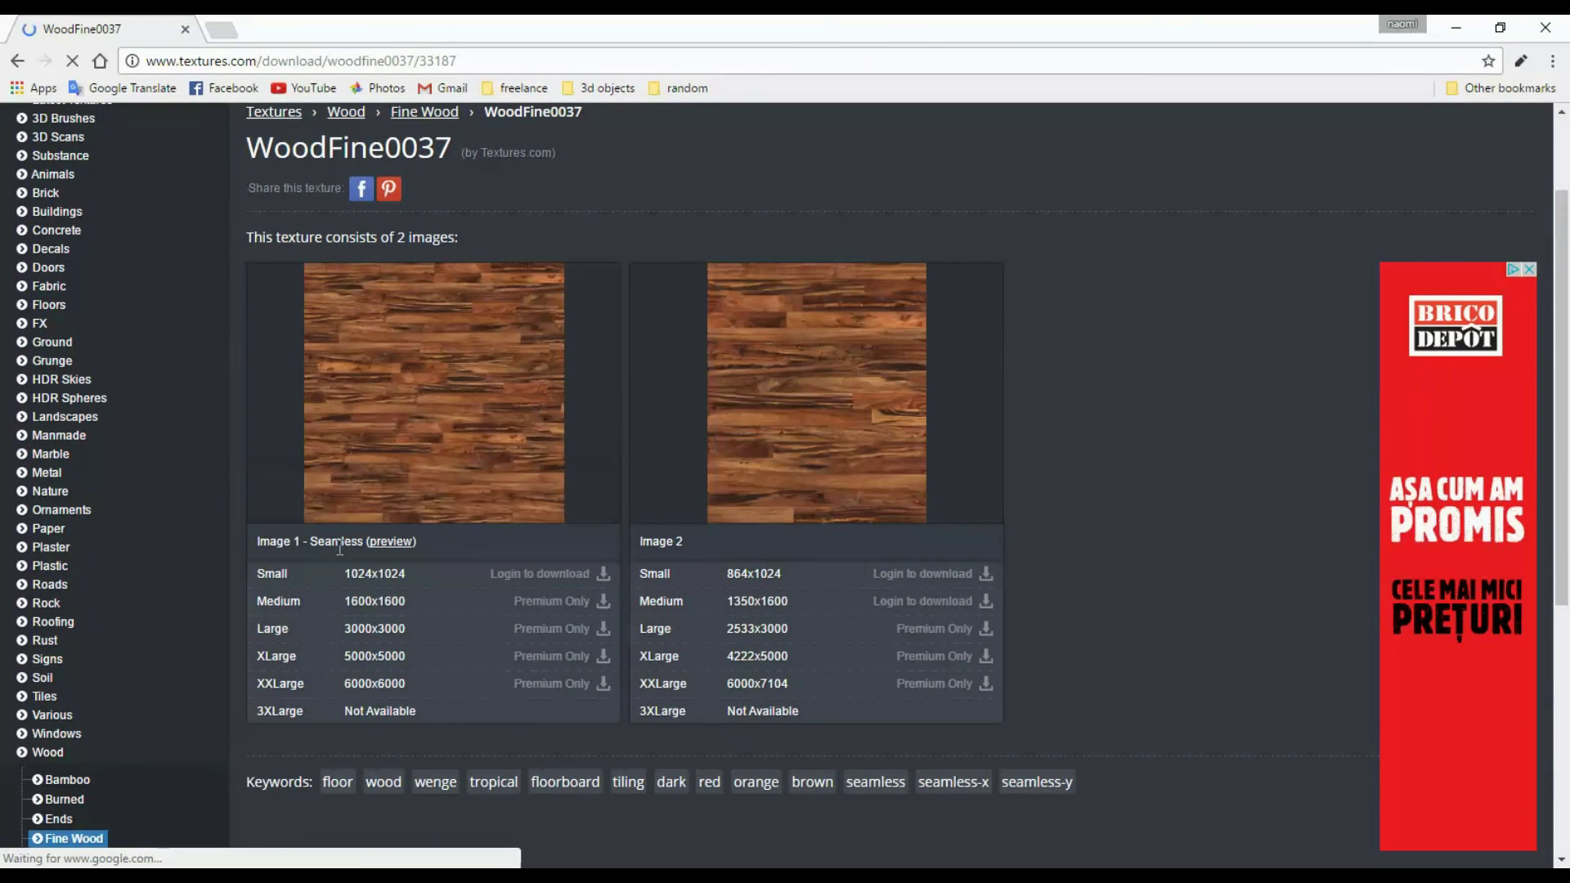
pyautogui.moveTo(314, 541); pyautogui.dragTo(415, 547)
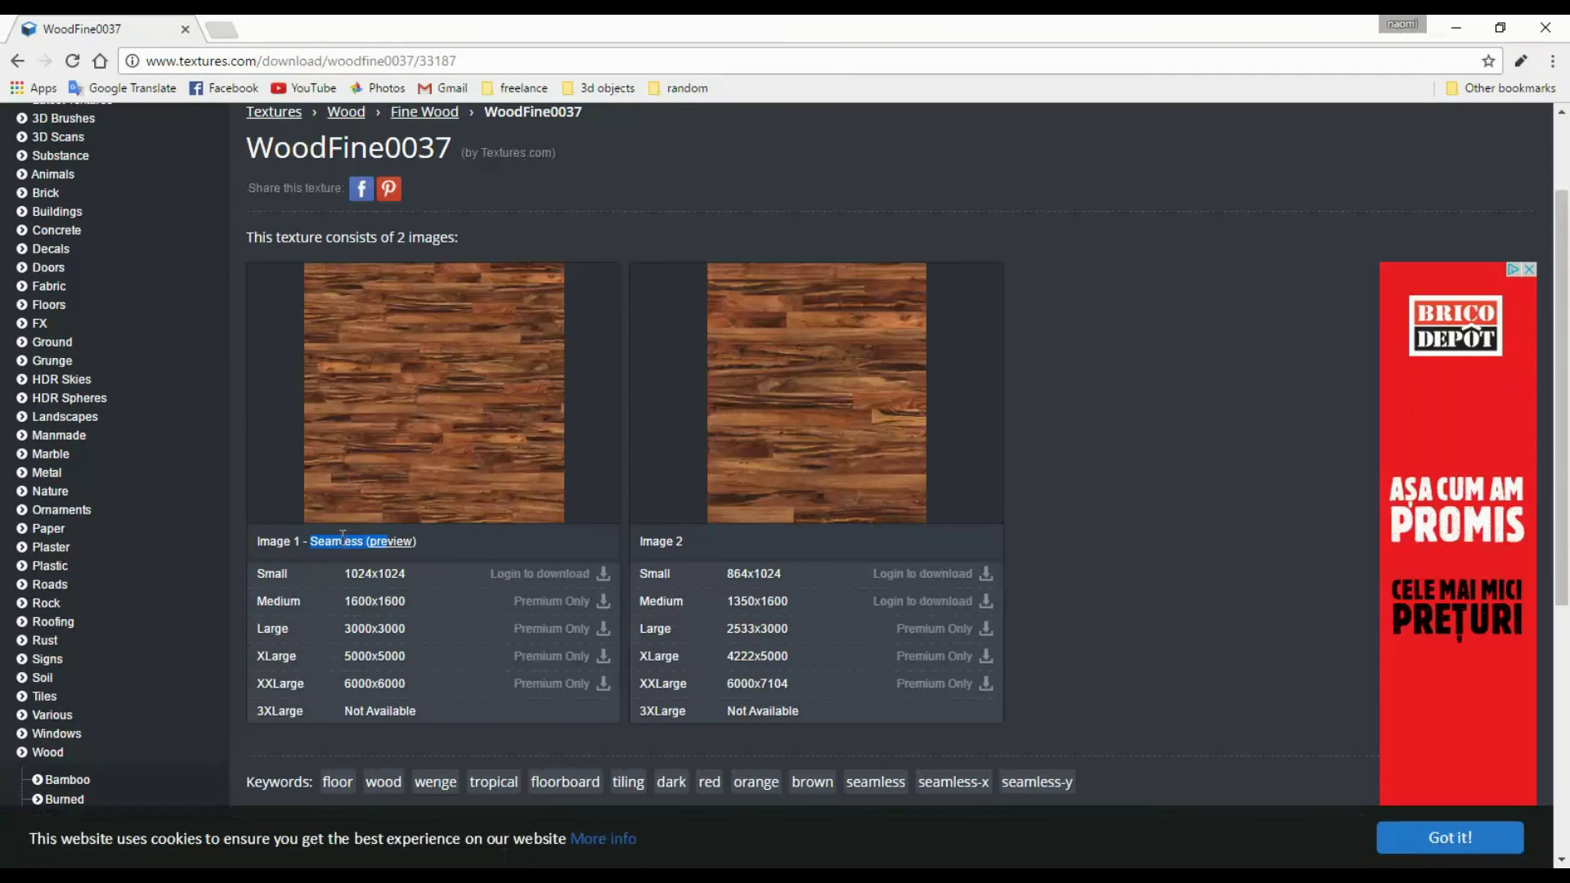
pyautogui.click(414, 553)
pyautogui.click(395, 552)
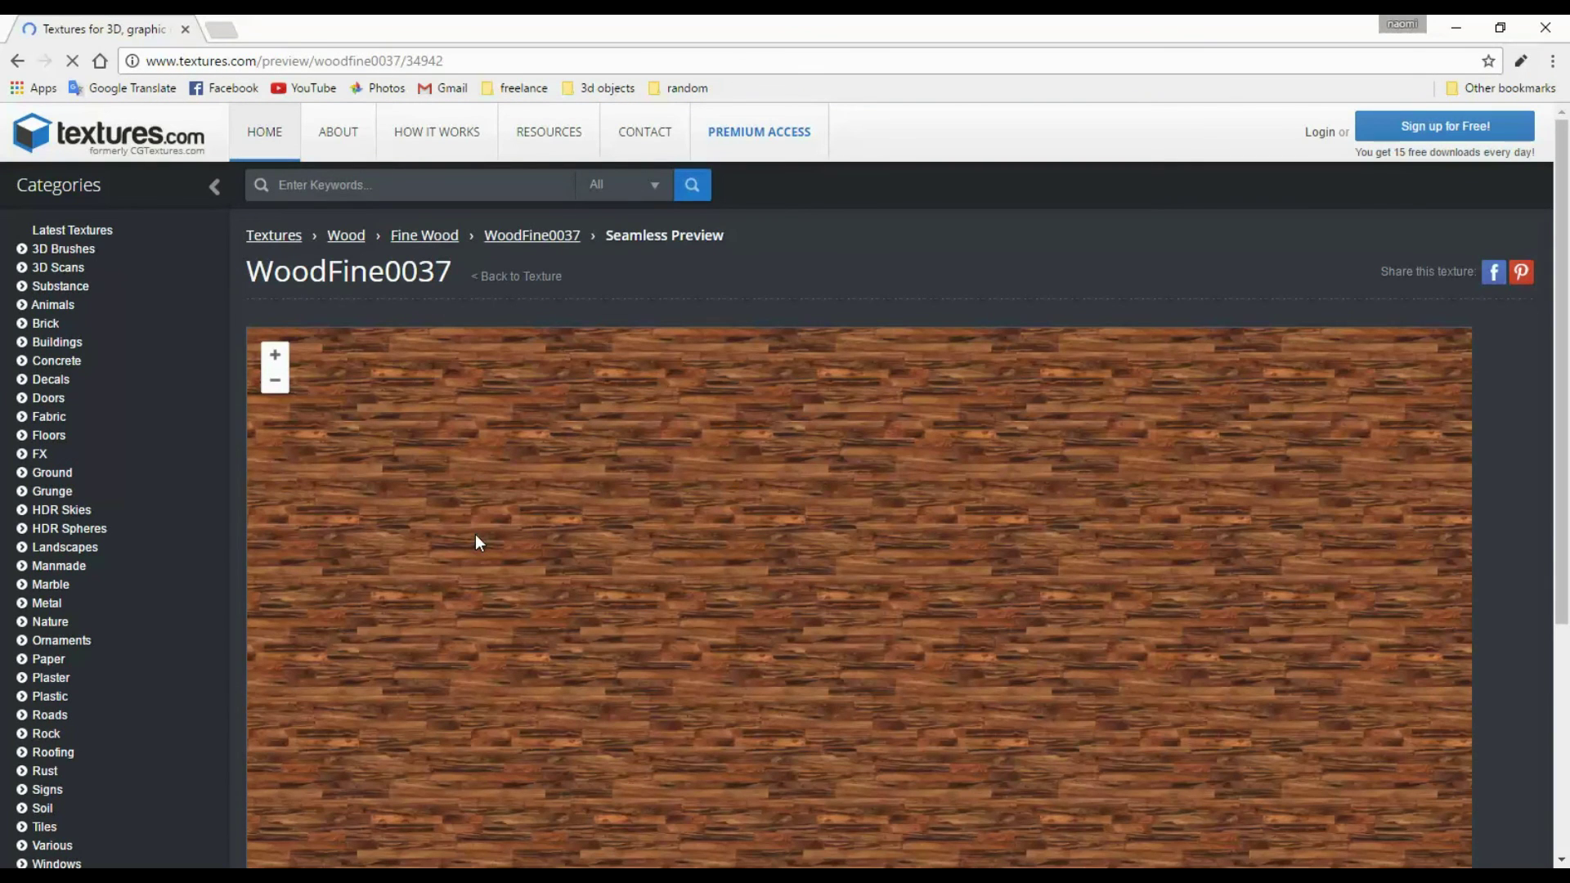